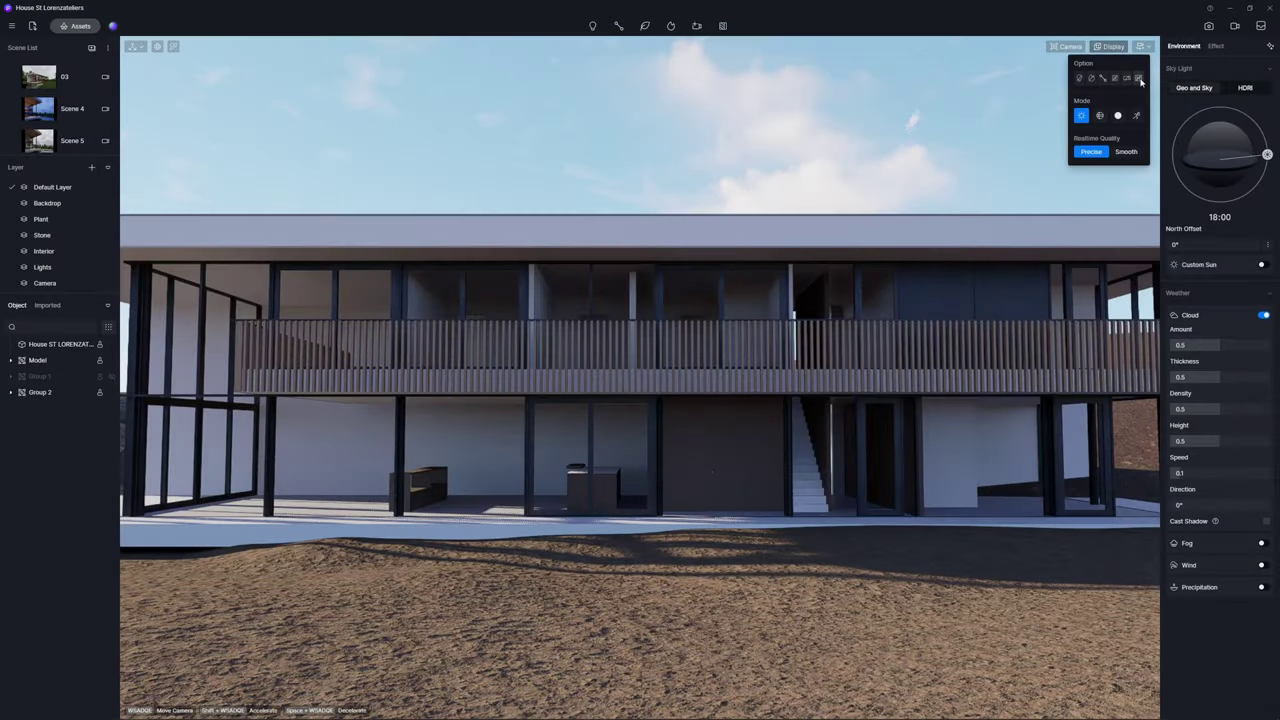
Step: Frame the house at eye level in the left third with a wider camera FOV
{"action": "left_click", "coordinate": [995, 157]}
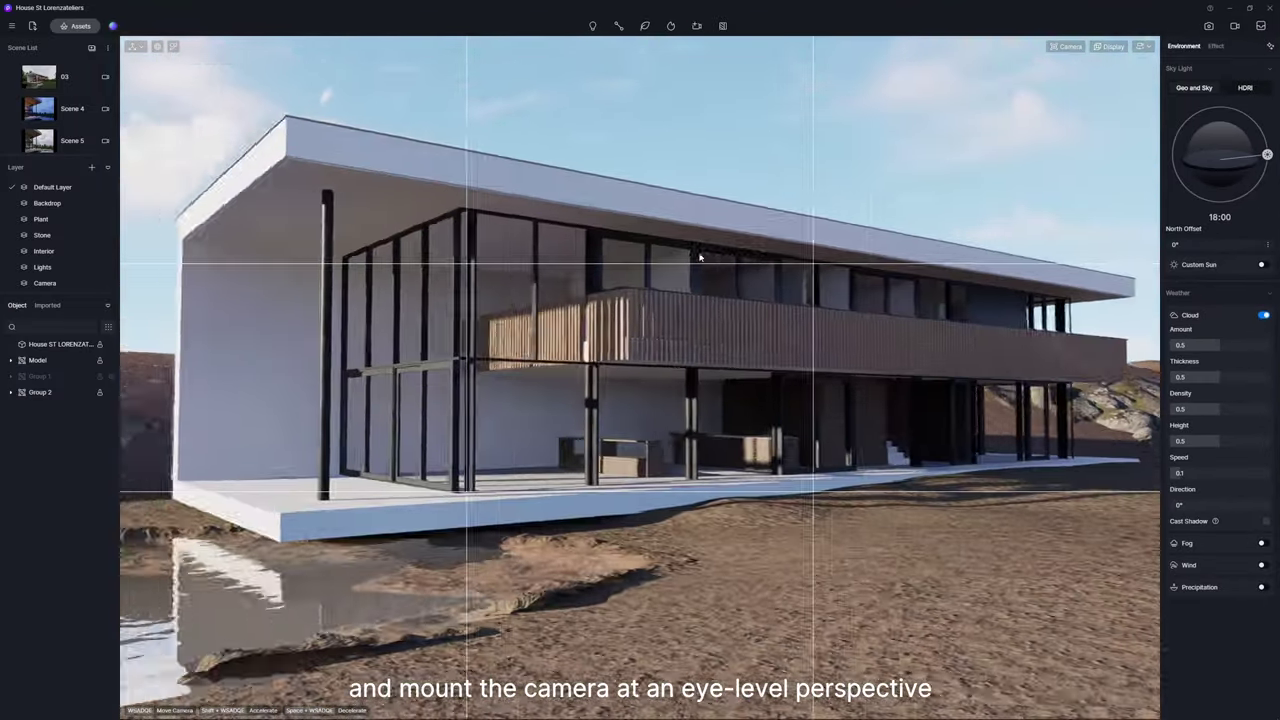
{"action": "key", "text": "s"}
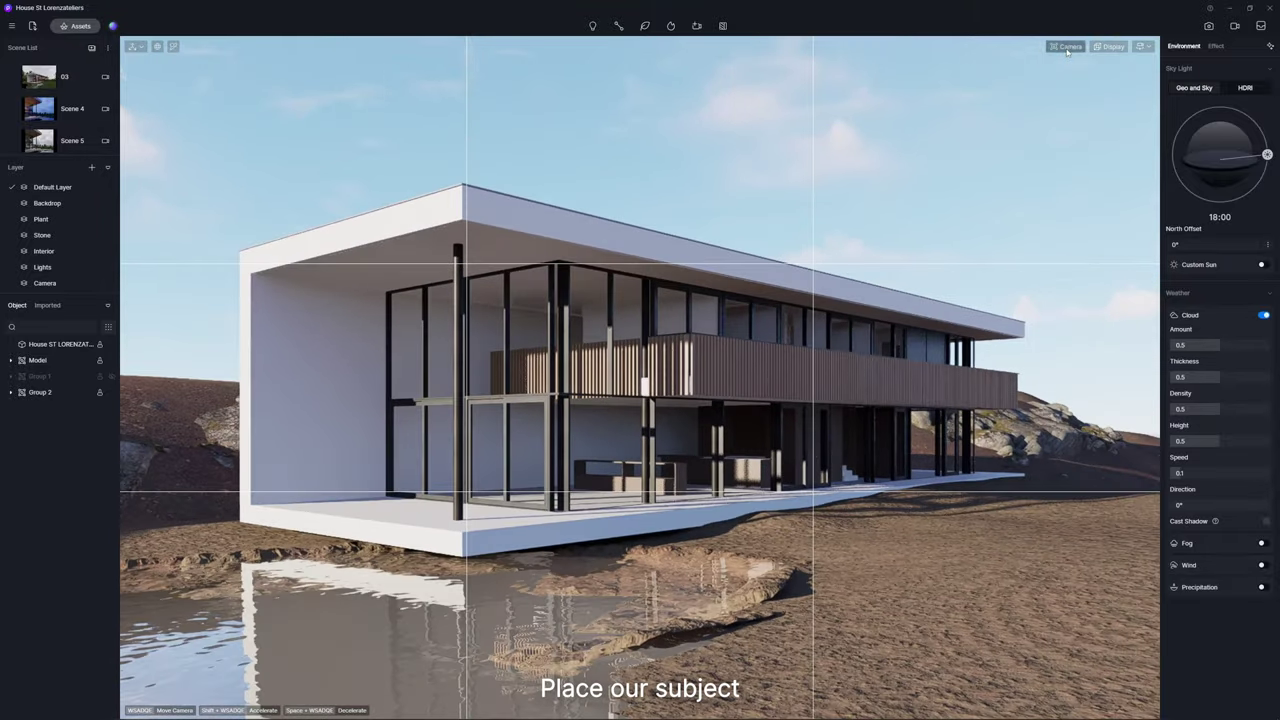
{"action": "left_click", "coordinate": [1066, 46]}
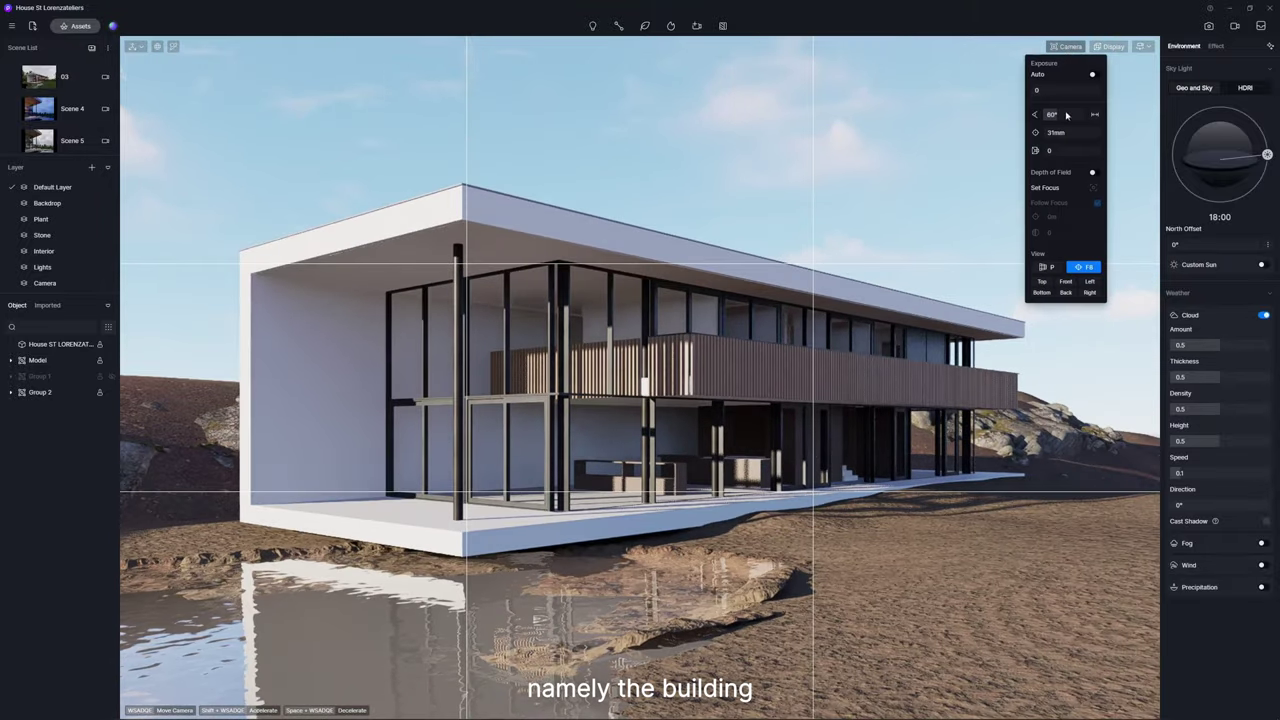
{"action": "left_click_drag", "start_coordinate": [1052, 115], "coordinate": [1062, 116]}
{"action": "key", "text": "w"}
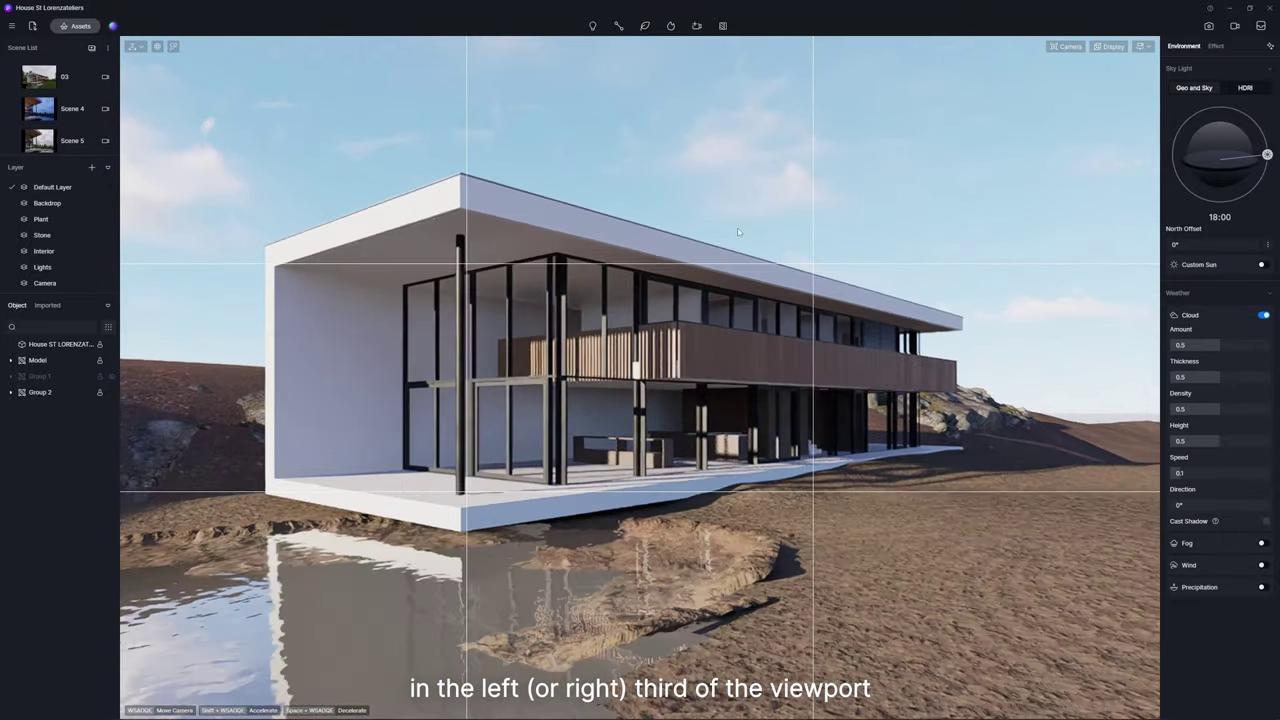
{"action": "key", "text": "s"}
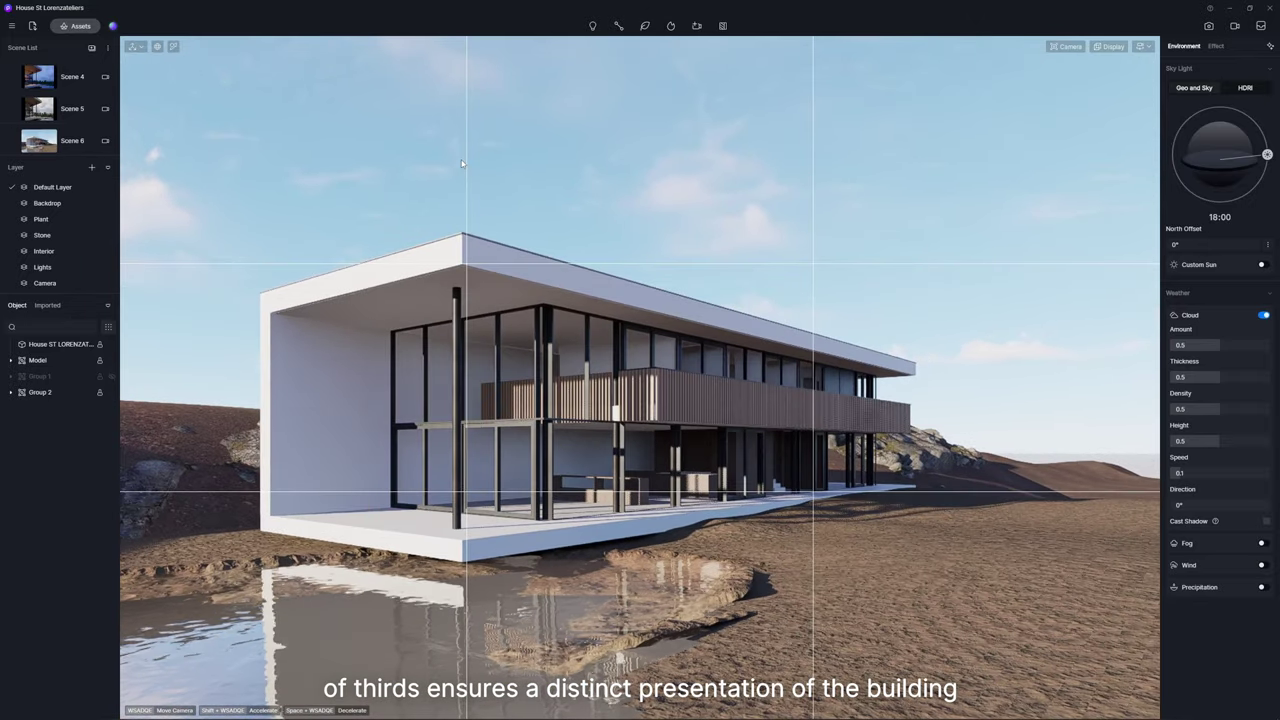
{"action": "left_click", "coordinate": [1112, 47]}
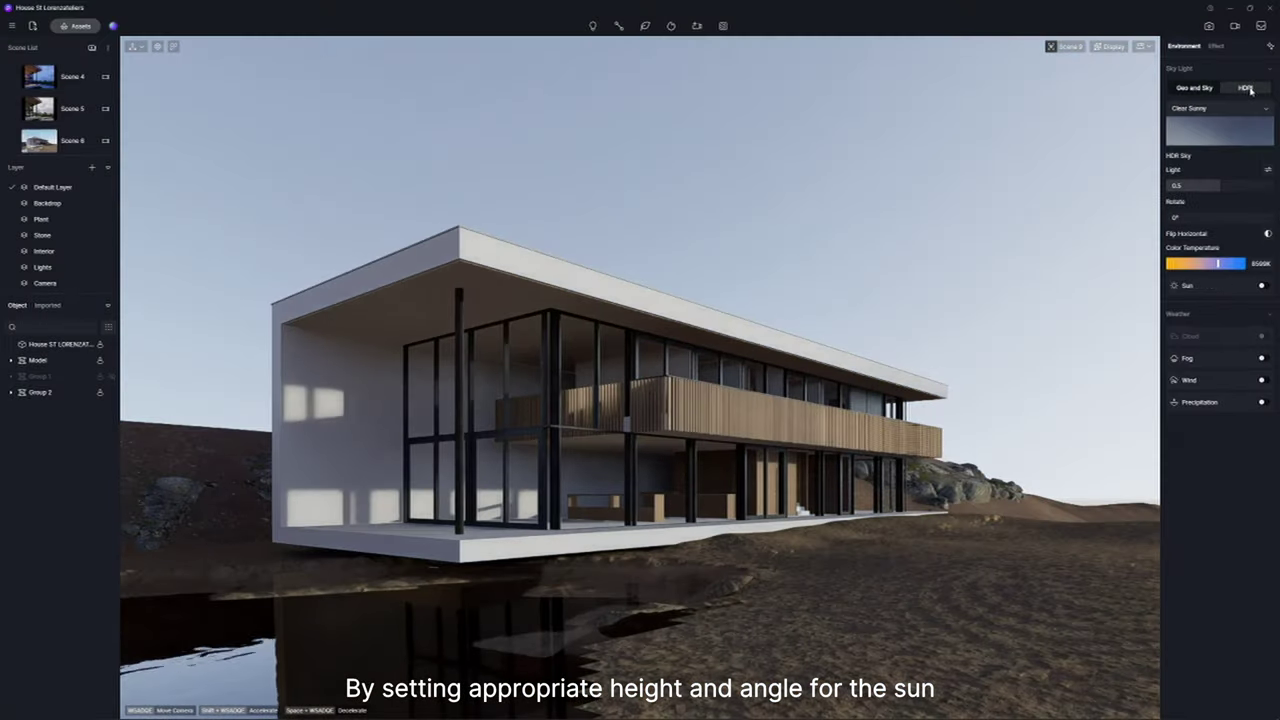
Step: Use an HDRI sky with split light, skylight 0.34, lower background, horizontal flip and sun on
{"action": "left_click", "coordinate": [1249, 89]}
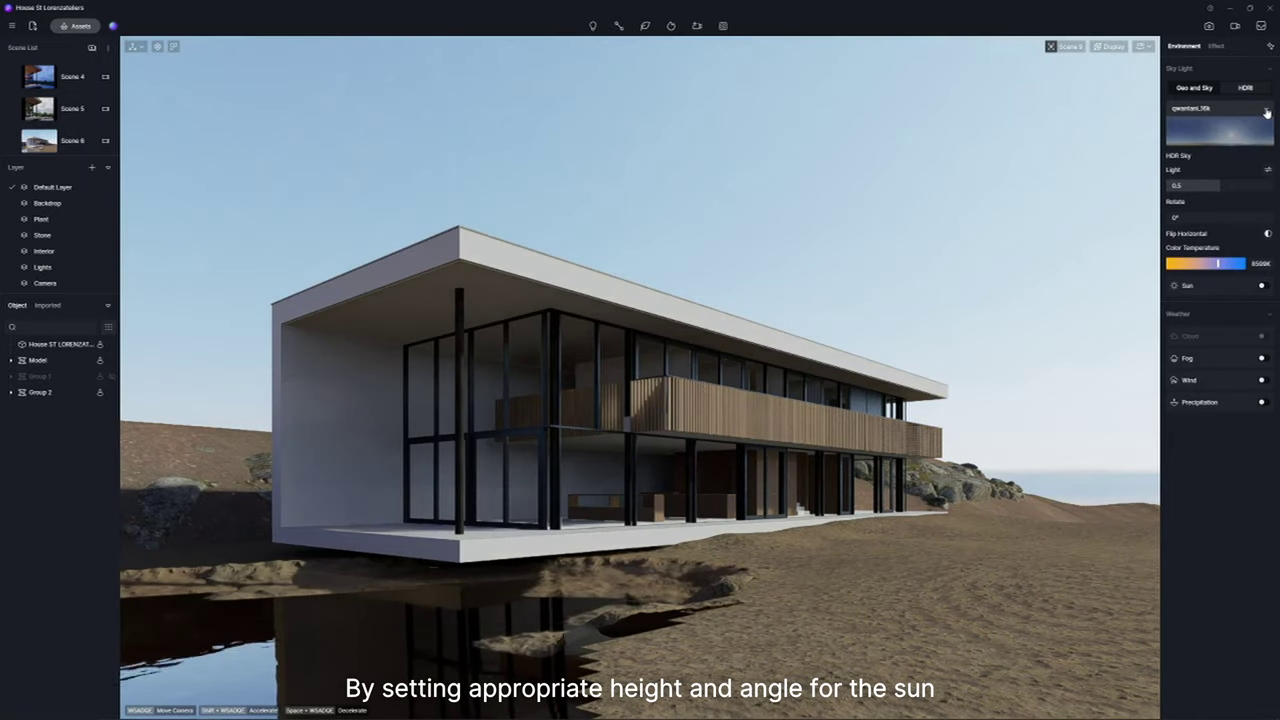
{"action": "left_click", "coordinate": [1268, 170]}
{"action": "left_click_drag", "start_coordinate": [1208, 207], "coordinate": [1204, 207]}
{"action": "left_click_drag", "start_coordinate": [1220, 238], "coordinate": [1214, 238]}
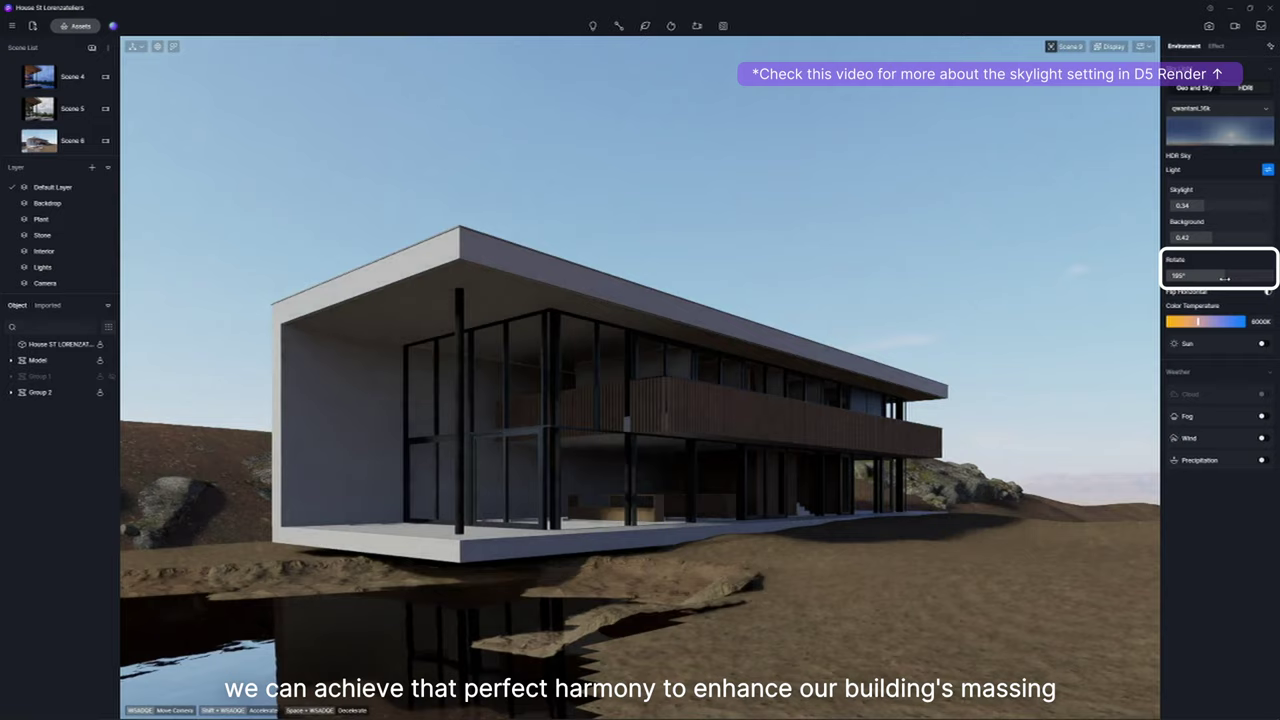
{"action": "left_click", "coordinate": [1268, 292]}
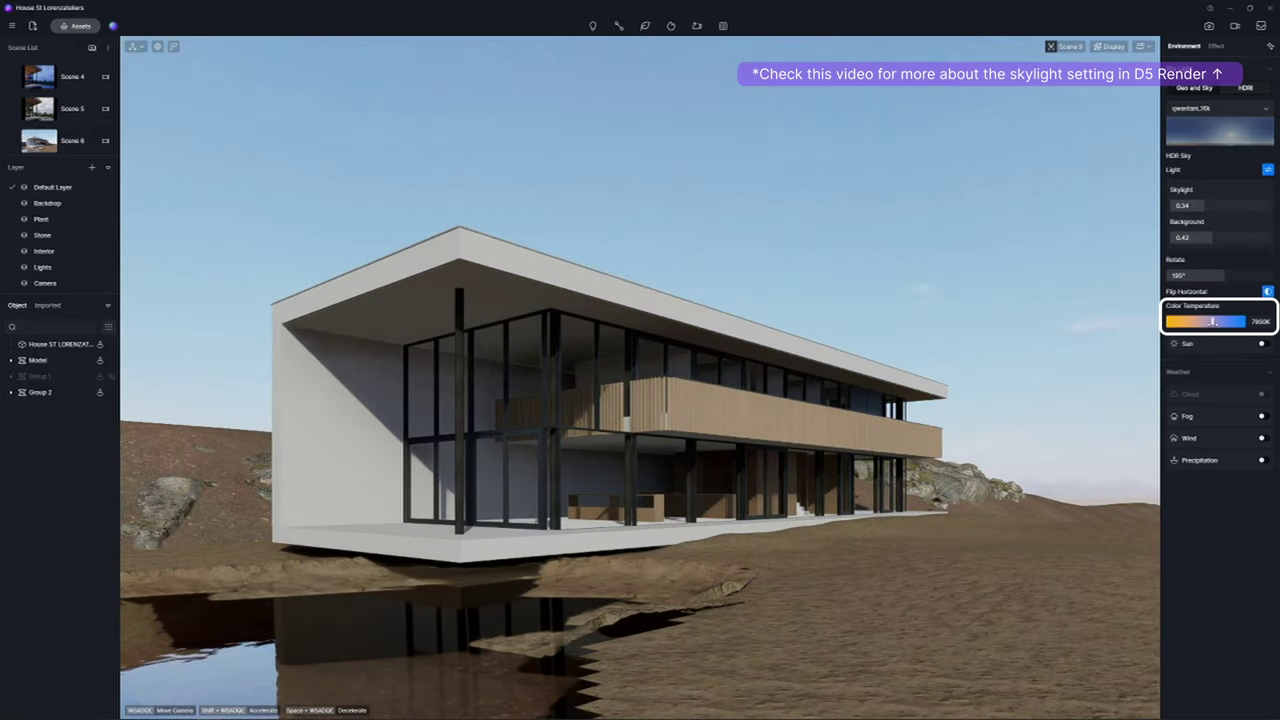
{"action": "left_click", "coordinate": [1261, 343]}
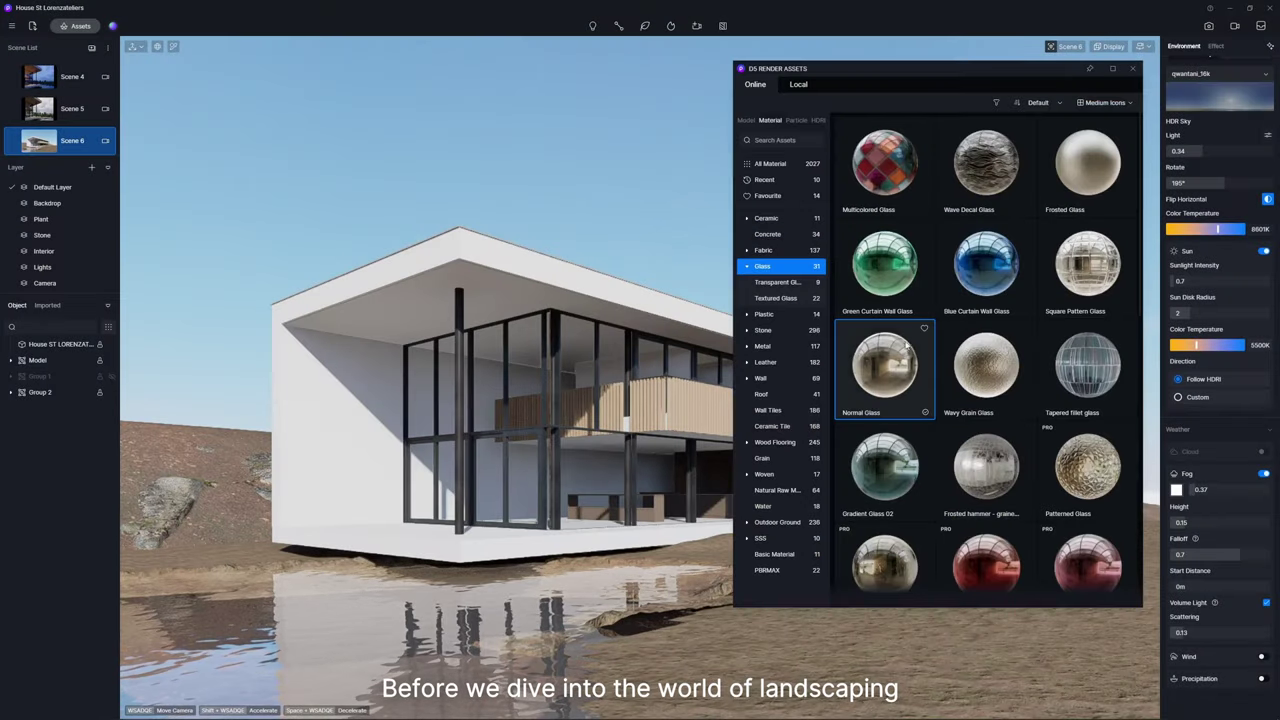
Step: Apply Normal Glass to windows, concrete to walls, wood to balcony slats and cabinet; return to Scene 6
{"action": "left_click_drag", "start_coordinate": [906, 343], "coordinate": [673, 470]}
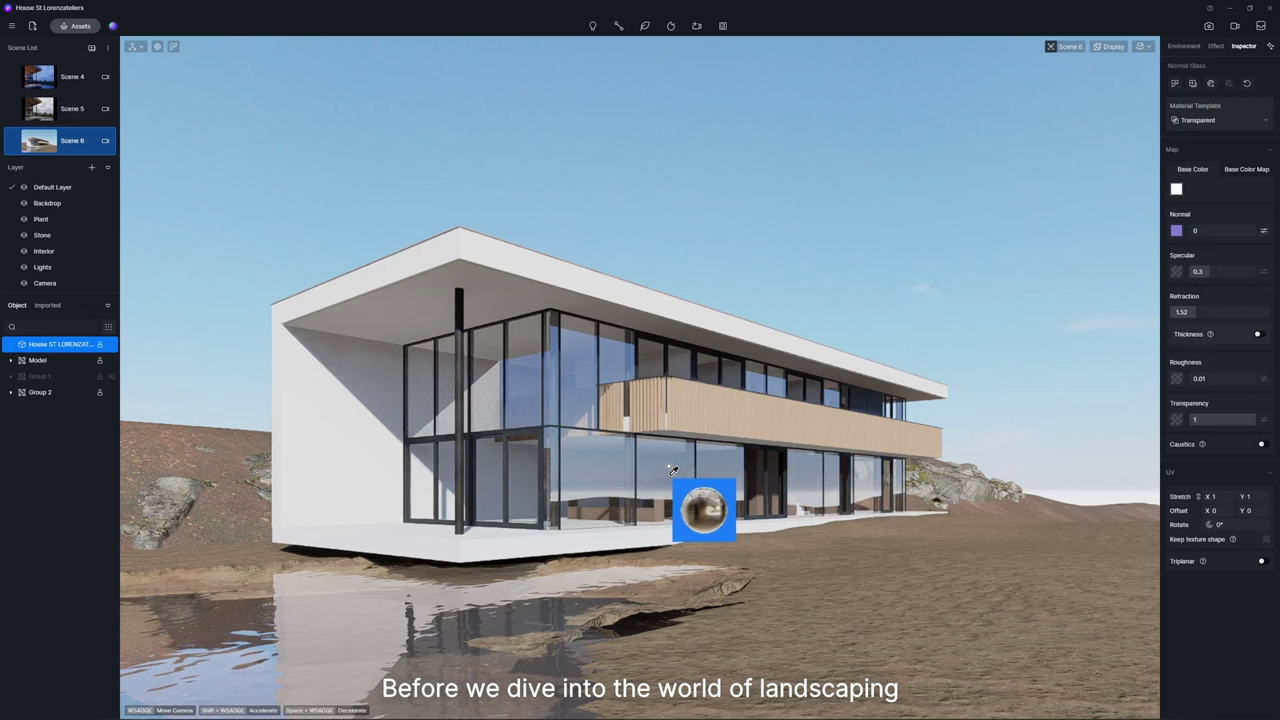
{"action": "left_click_drag", "start_coordinate": [527, 461], "coordinate": [527, 461]}
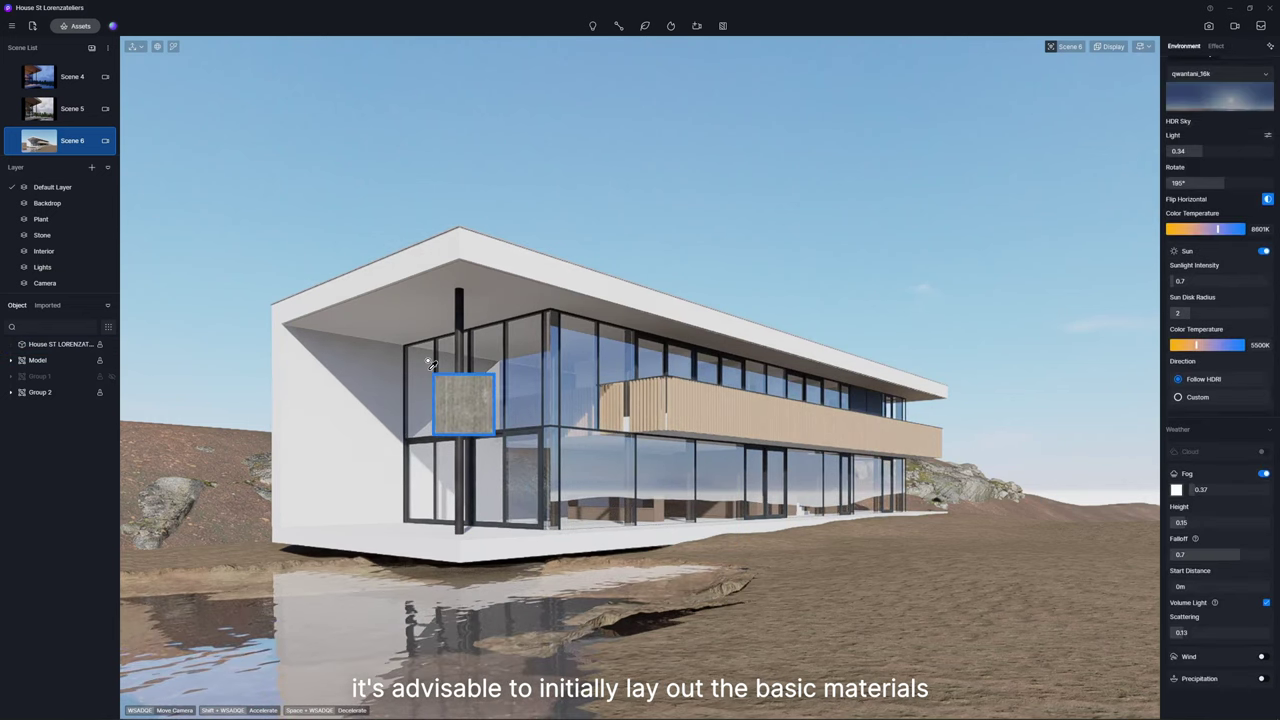
{"action": "left_click_drag", "start_coordinate": [430, 366], "coordinate": [355, 379]}
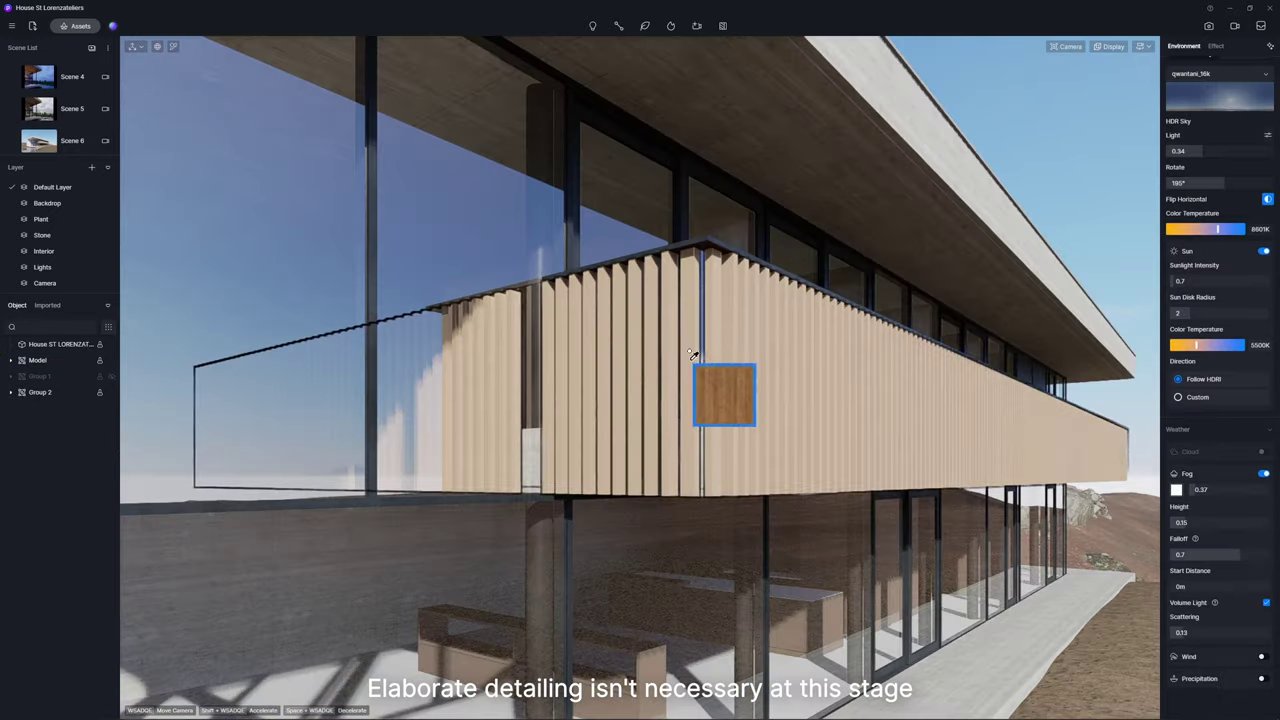
{"action": "left_click_drag", "start_coordinate": [696, 340], "coordinate": [696, 340]}
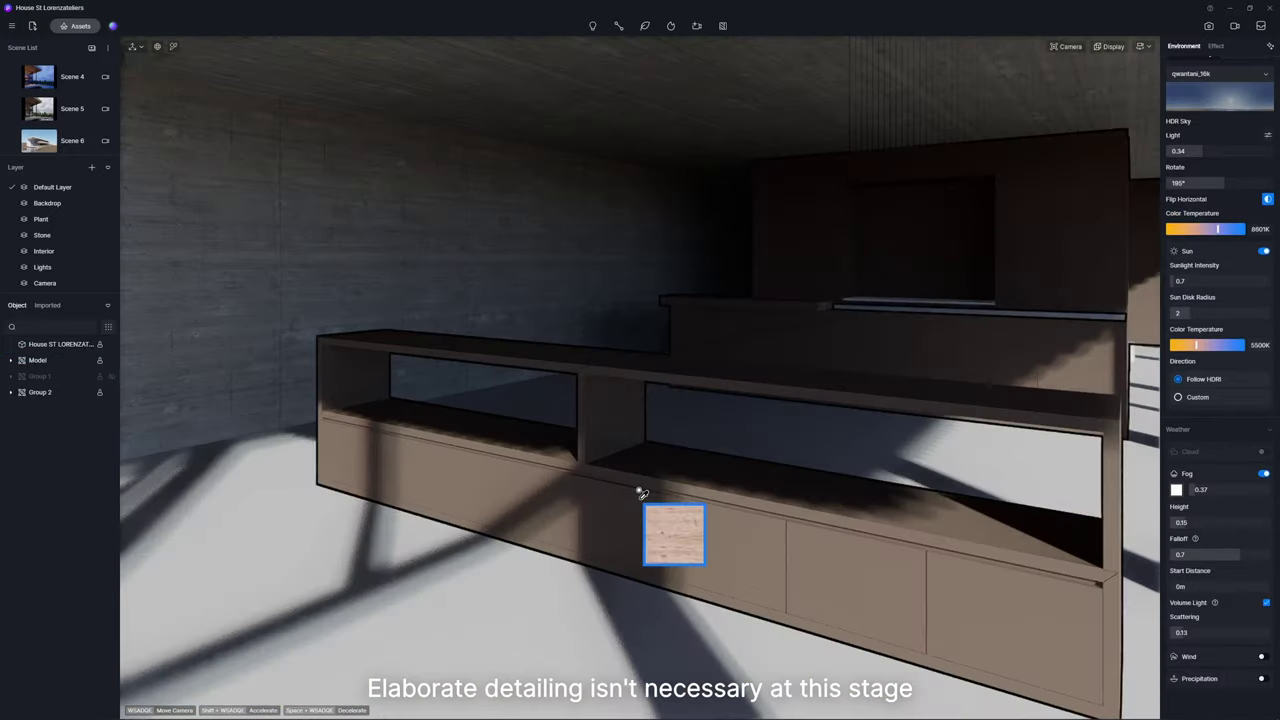
{"action": "left_click_drag", "start_coordinate": [646, 503], "coordinate": [717, 480]}
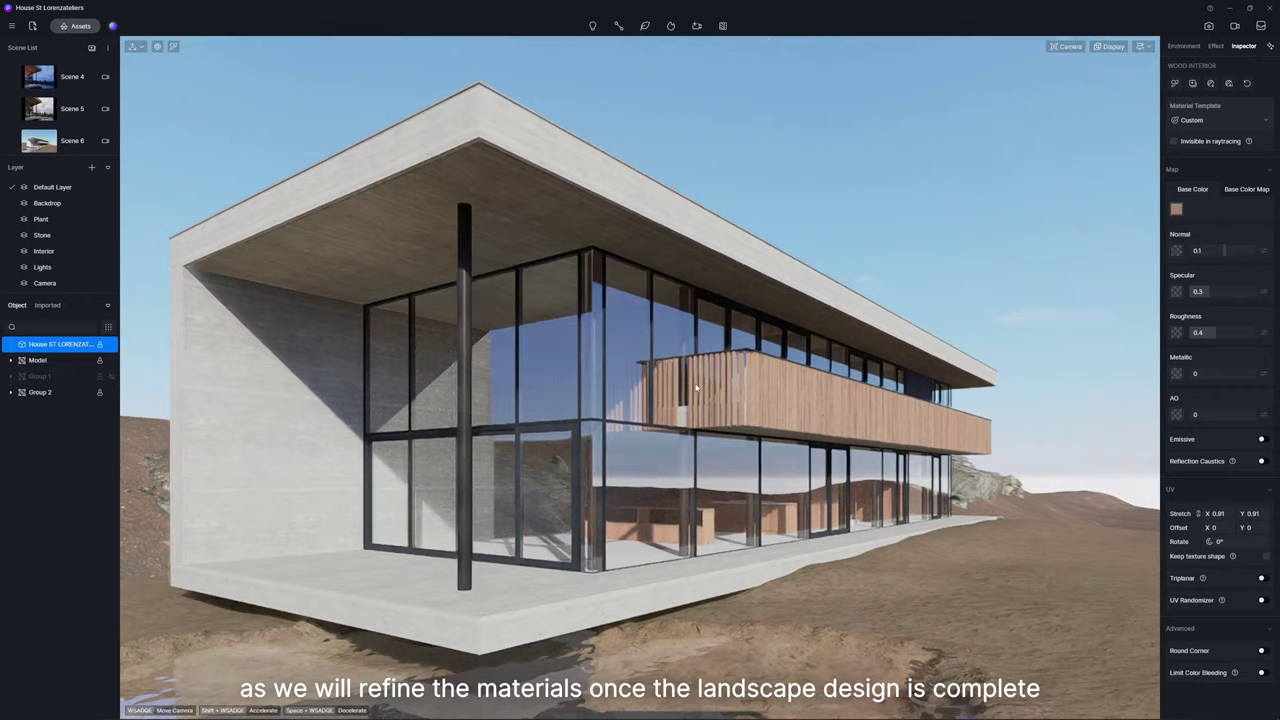
{"action": "left_click", "coordinate": [80, 141]}
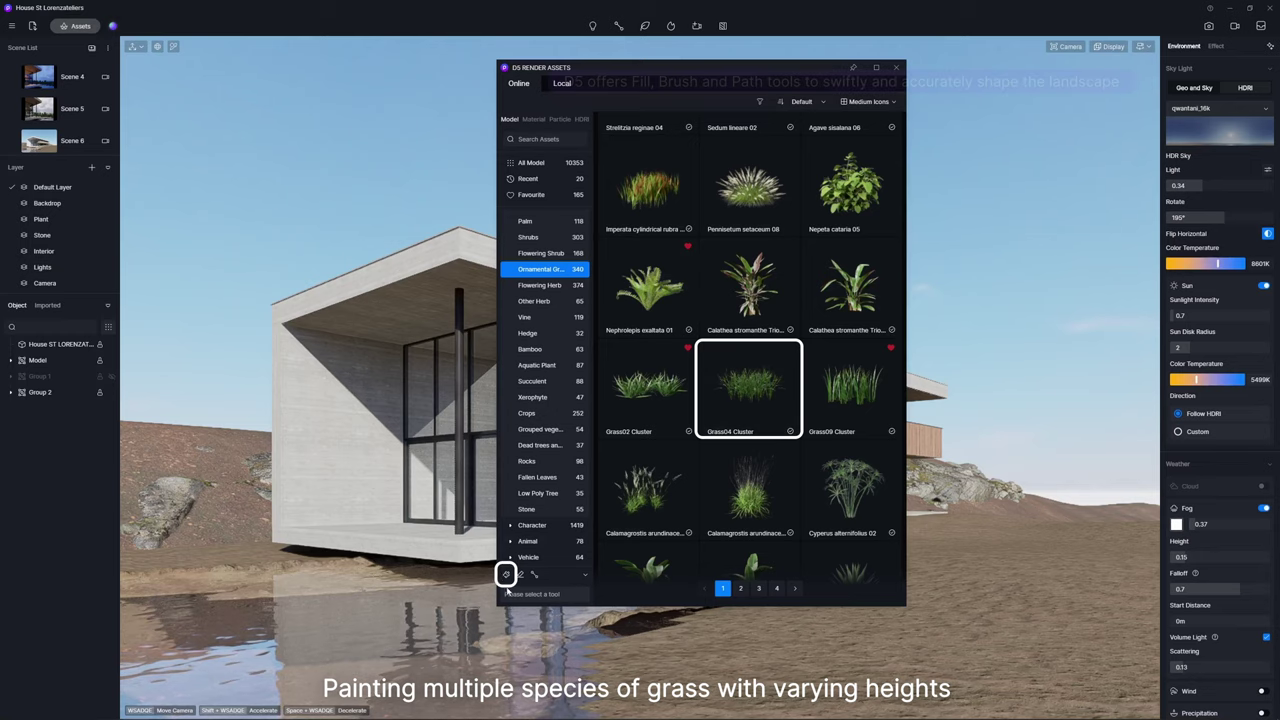
Step: Fill the outlined terrain with Grass04 Cluster using the plant fill tool
{"action": "left_click", "coordinate": [506, 576]}
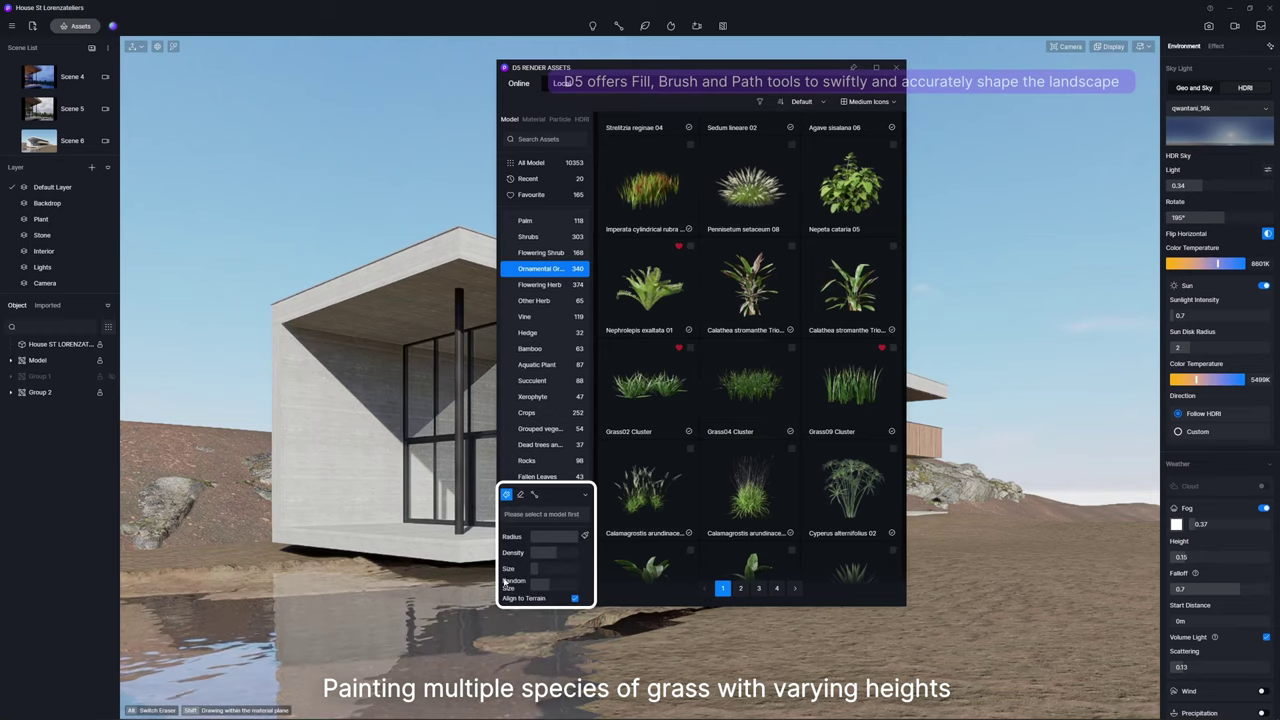
{"action": "left_click", "coordinate": [750, 385]}
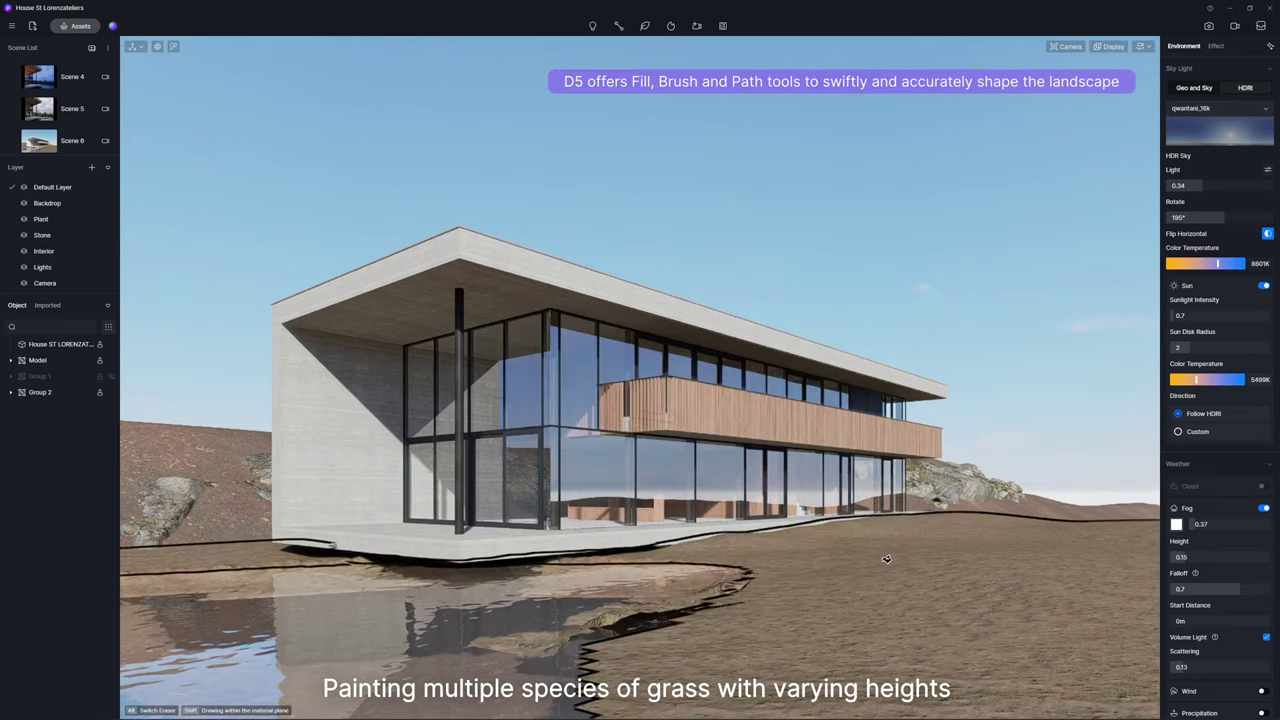
{"action": "left_click", "coordinate": [886, 560]}
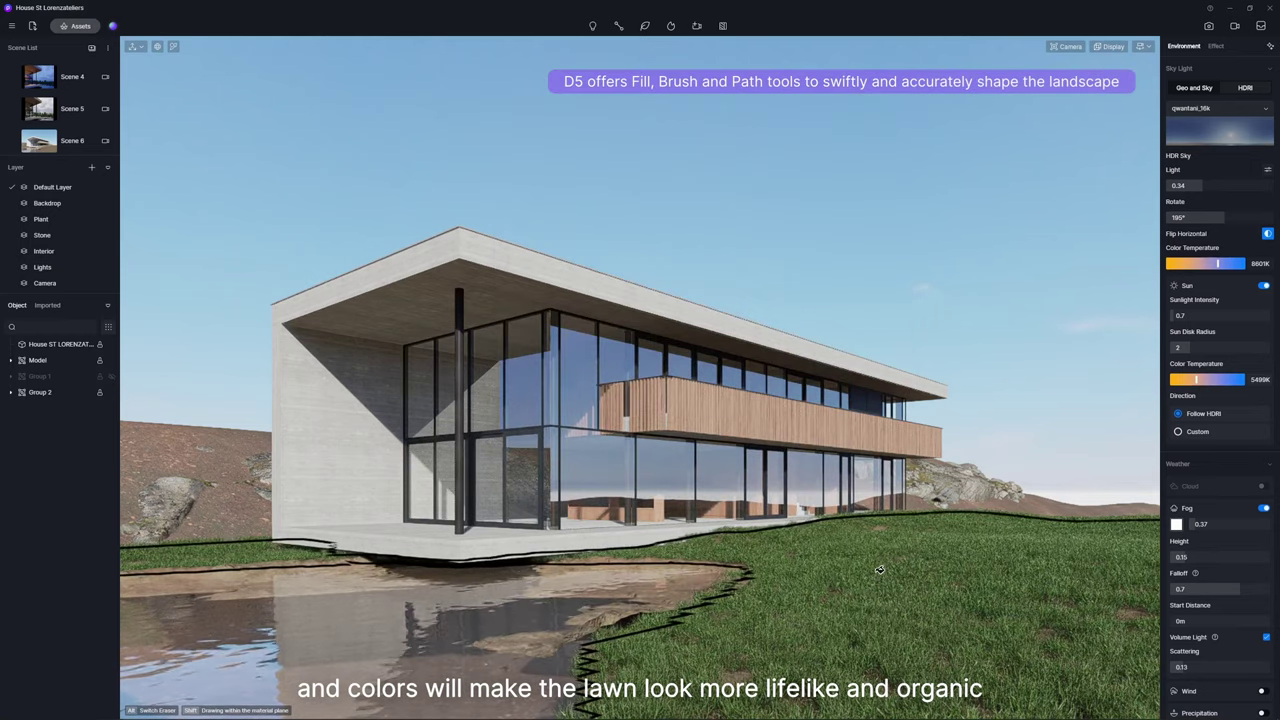
Step: Darken the grass foliage base colour to V 73 and return to Scene 6
{"action": "left_click", "coordinate": [886, 560]}
{"action": "left_click", "coordinate": [1176, 209]}
{"action": "left_click", "coordinate": [1226, 328]}
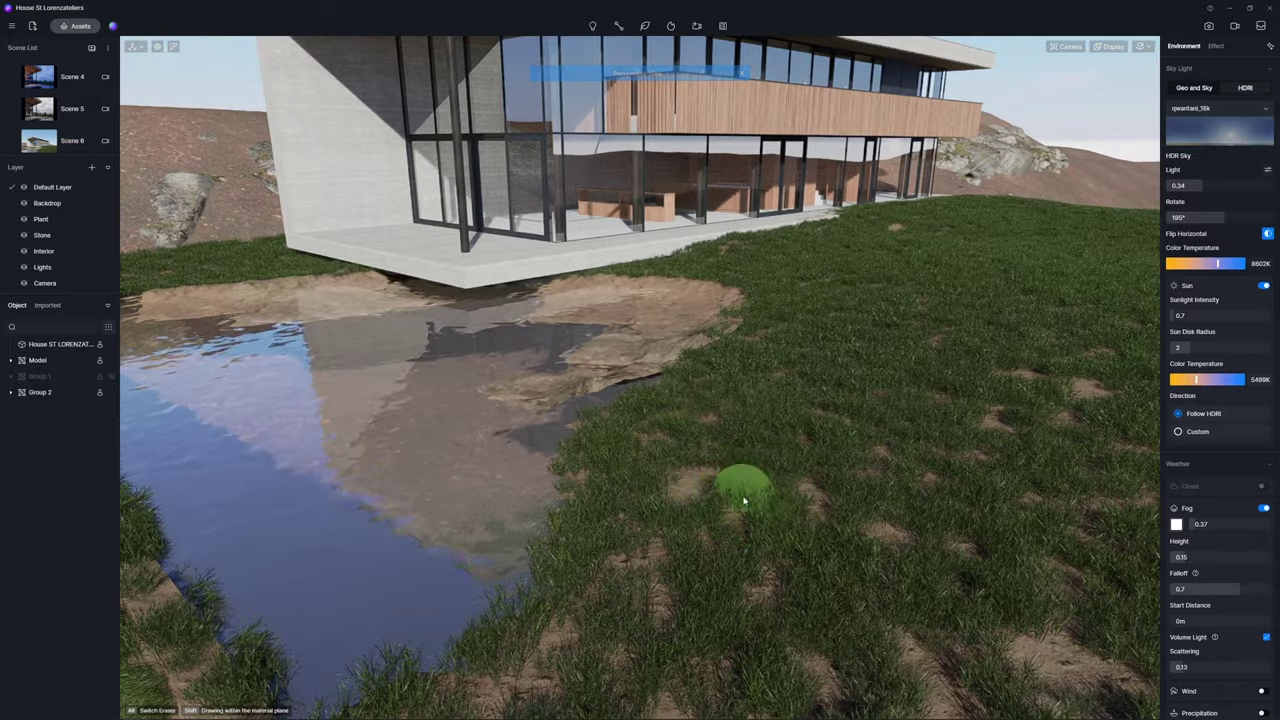
{"action": "mouse_move", "coordinate": [737, 491]}
{"action": "right_mouse_down"}
{"action": "mouse_move", "coordinate": [743, 529]}
{"action": "mouse_move", "coordinate": [540, 571]}
{"action": "mouse_move", "coordinate": [666, 373]}
{"action": "right_mouse_up"}
{"action": "left_click", "coordinate": [60, 140]}
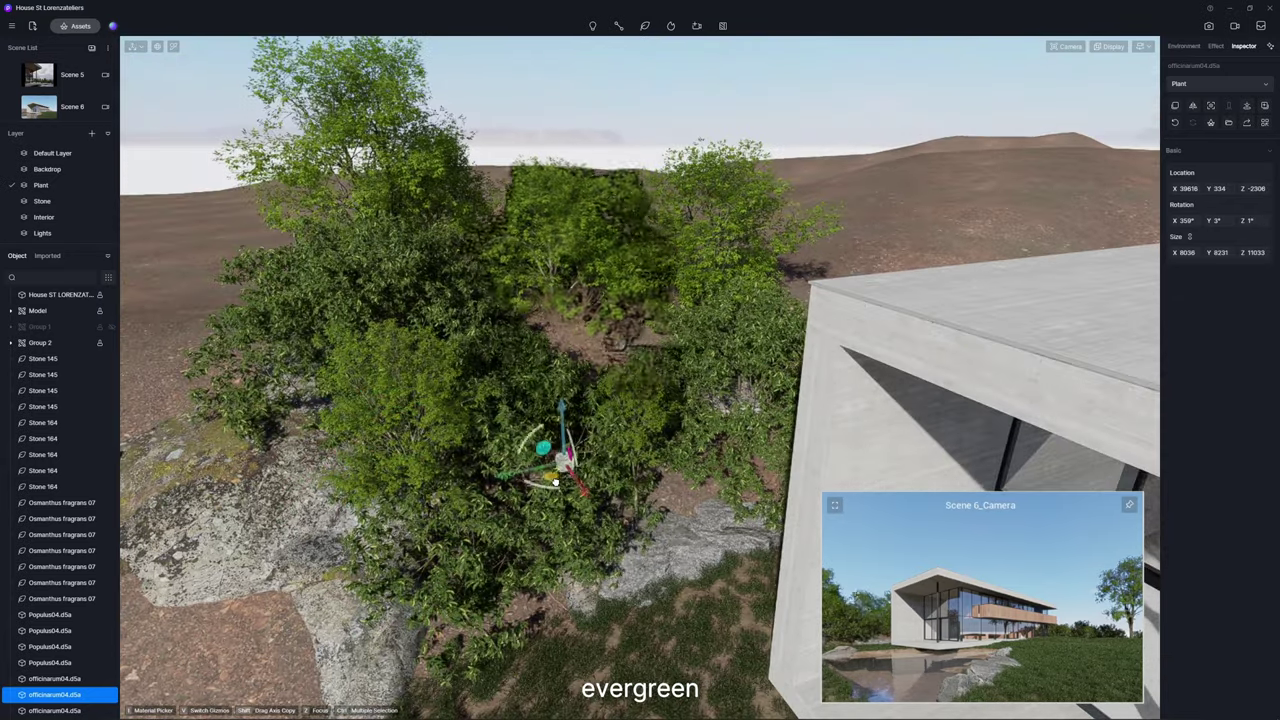
Step: Place Taxodium mucronatum Ten 05 and Camphor pine 03, 02 and 09 trees on the hill
{"action": "left_click", "coordinate": [868, 368]}
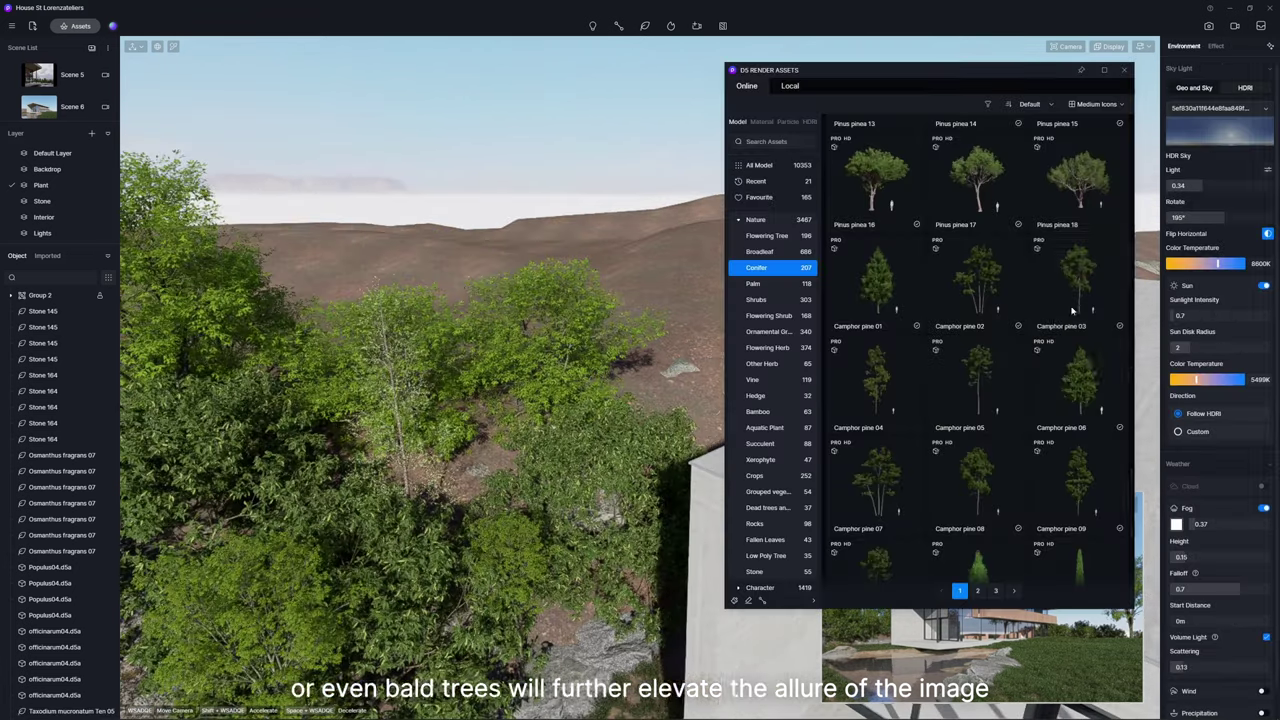
{"action": "left_click", "coordinate": [1077, 310]}
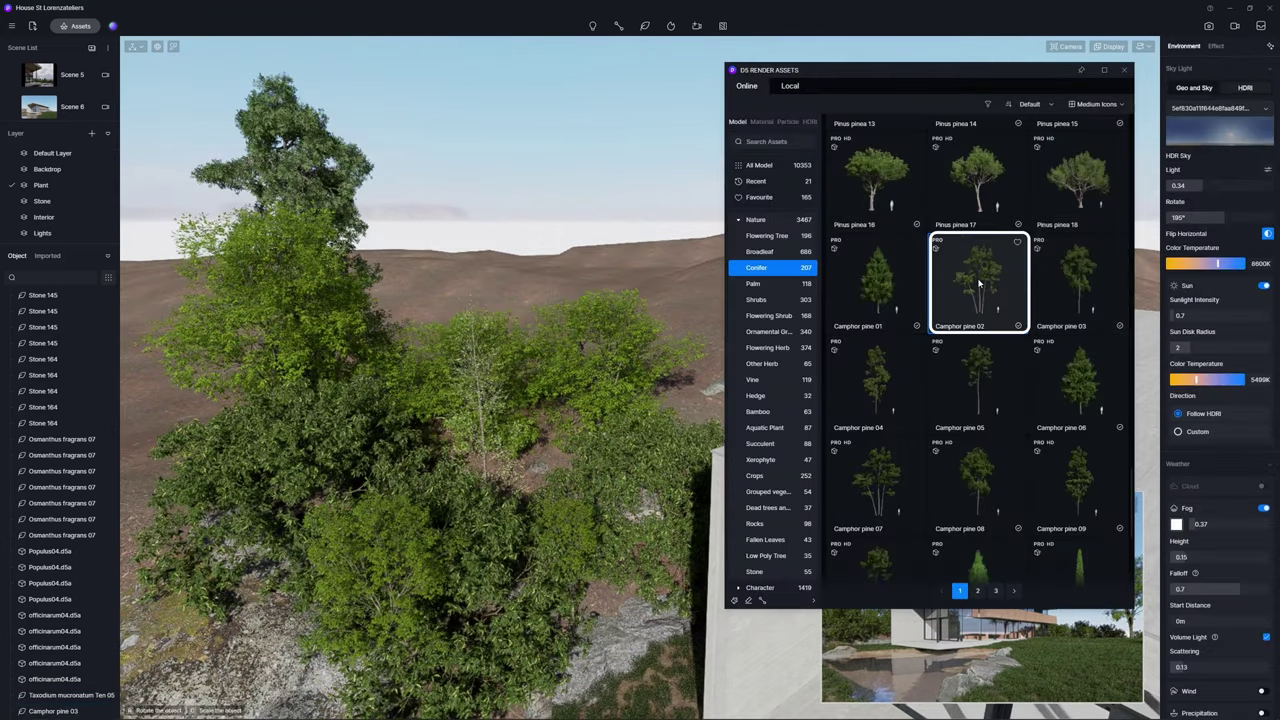
{"action": "left_click", "coordinate": [979, 284]}
{"action": "left_click", "coordinate": [523, 335]}
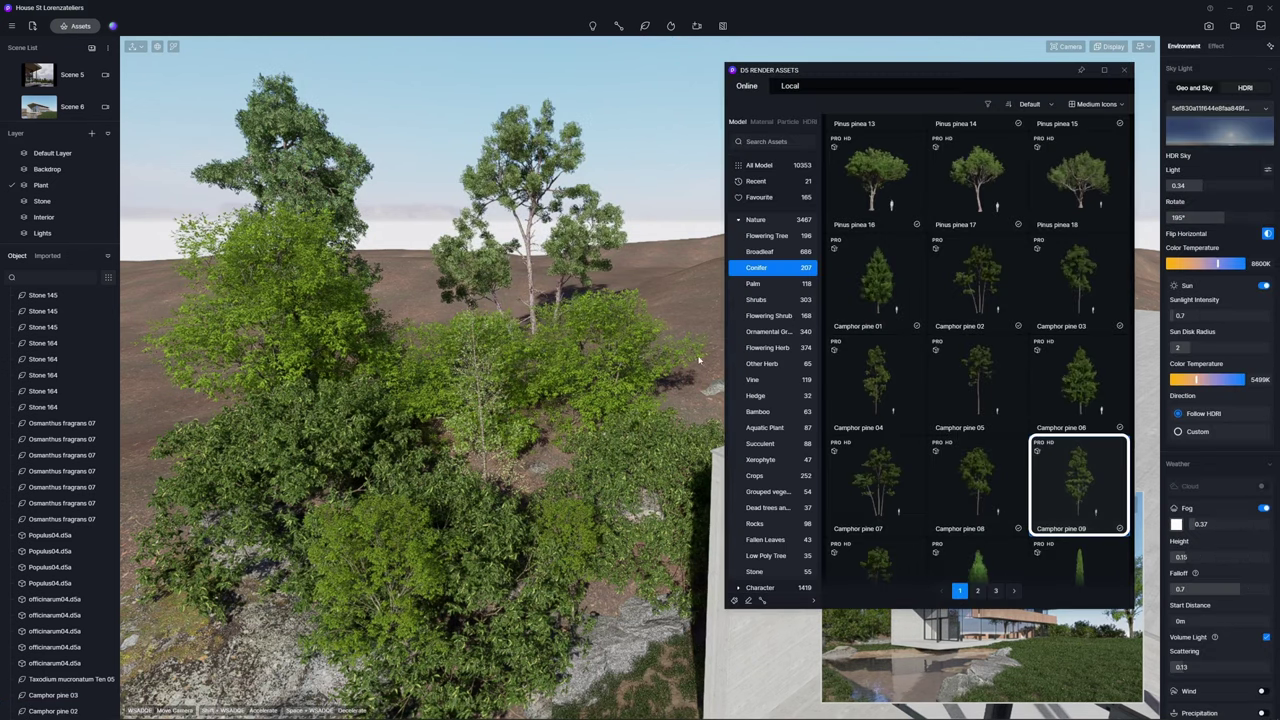
{"action": "left_click", "coordinate": [669, 404]}
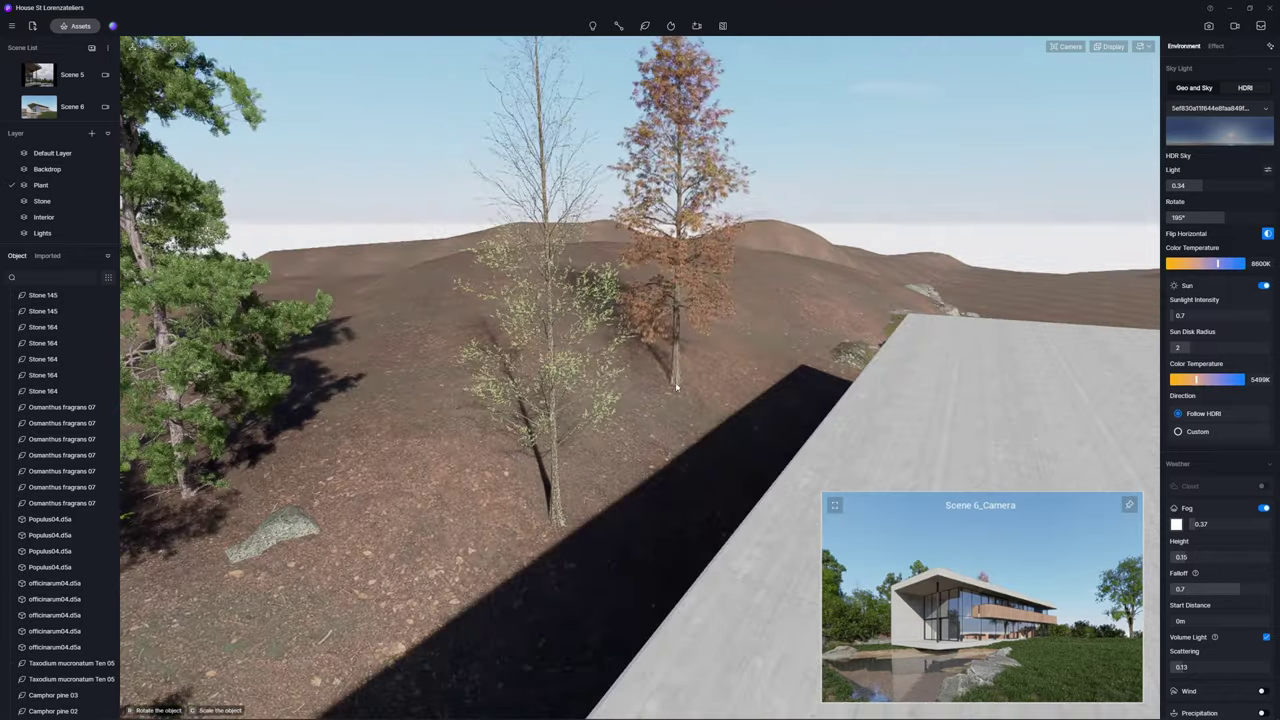
Step: Place another Taxodium tree and recolour its leaf material from brown to green
{"action": "left_click", "coordinate": [689, 404]}
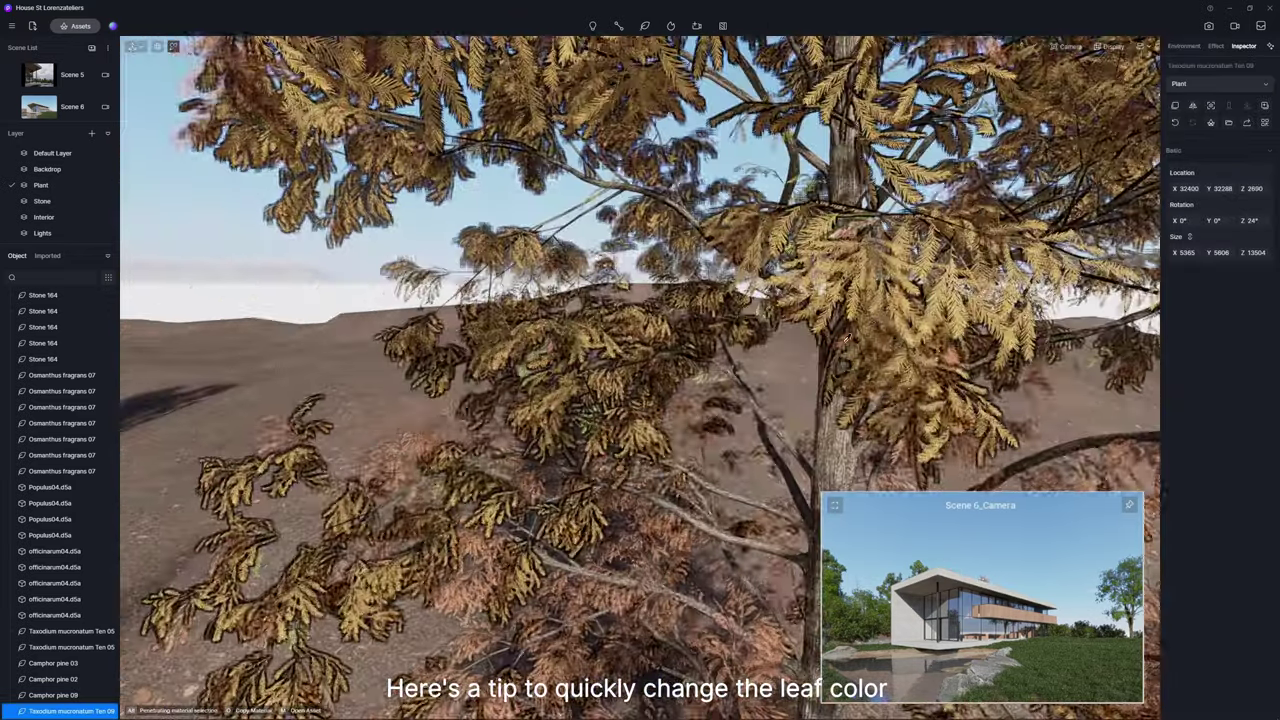
{"action": "key", "text": "i"}
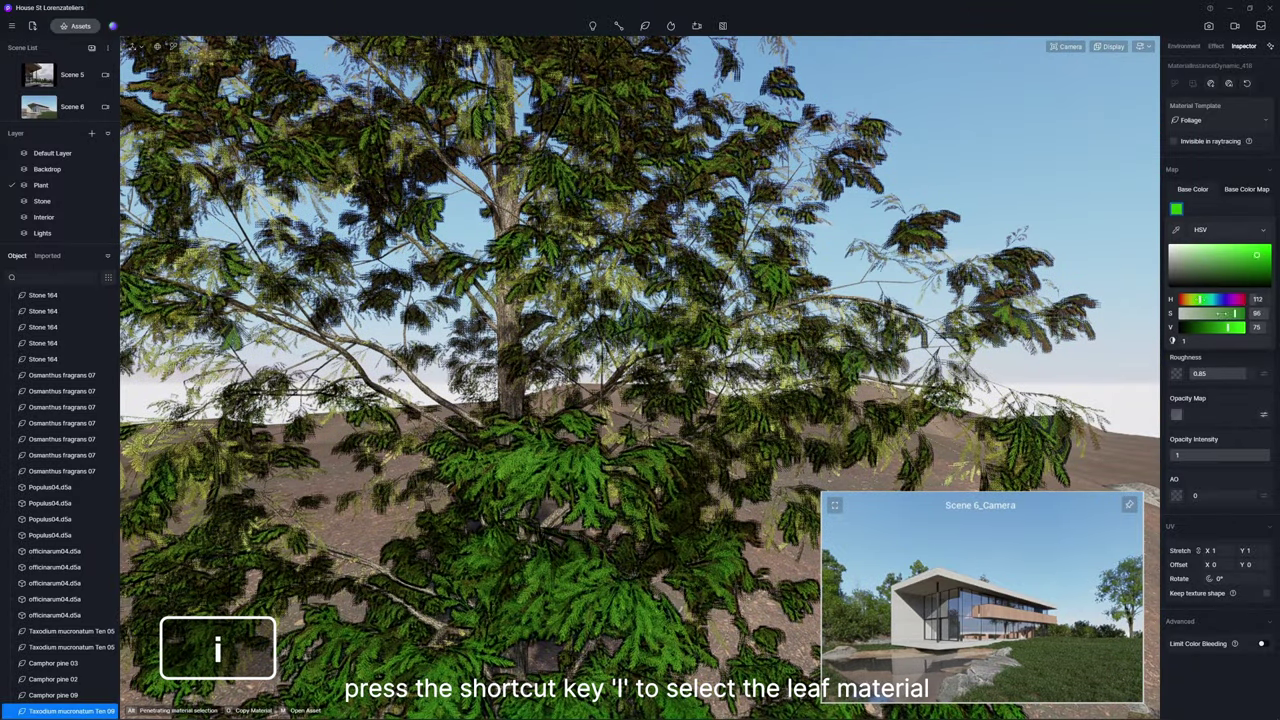
{"action": "left_click_drag", "start_coordinate": [1212, 327], "coordinate": [1232, 327]}
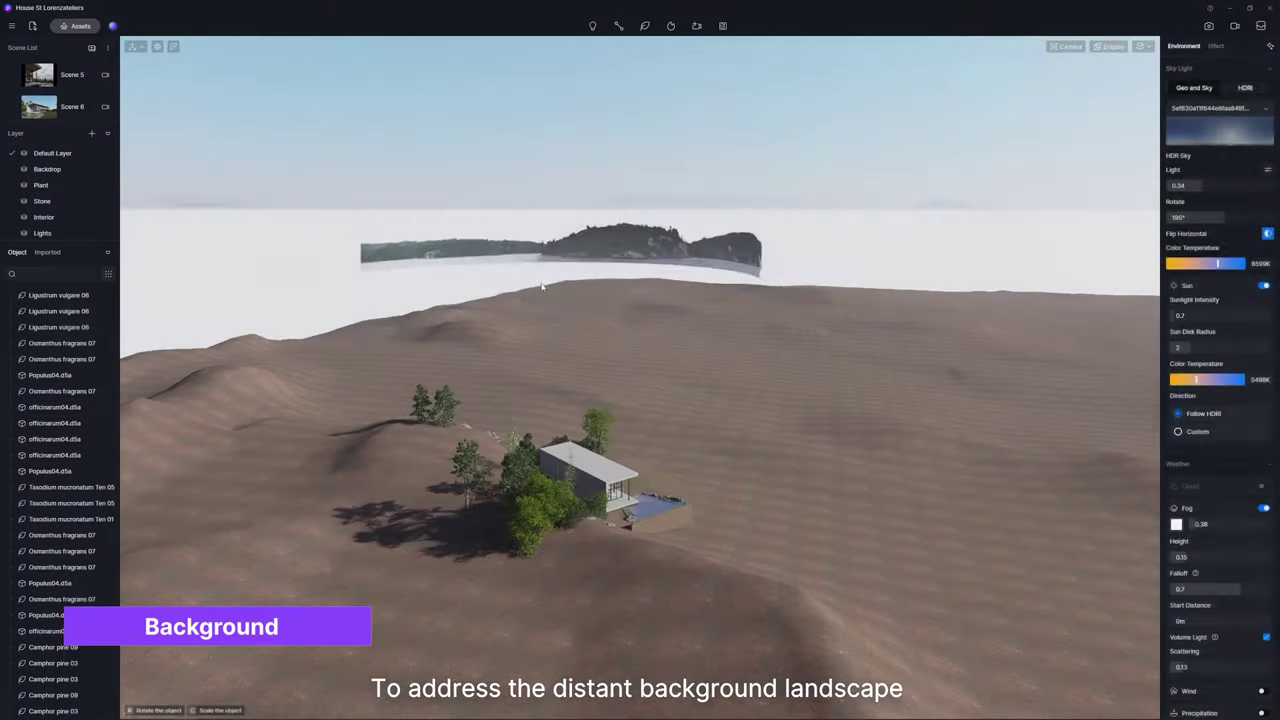
Step: Rotate the Outdoor Mountain and panorama backdrops around the site, the panorama to 35°
{"action": "left_click", "coordinate": [571, 251]}
{"action": "left_click_drag", "start_coordinate": [590, 280], "coordinate": [880, 288]}
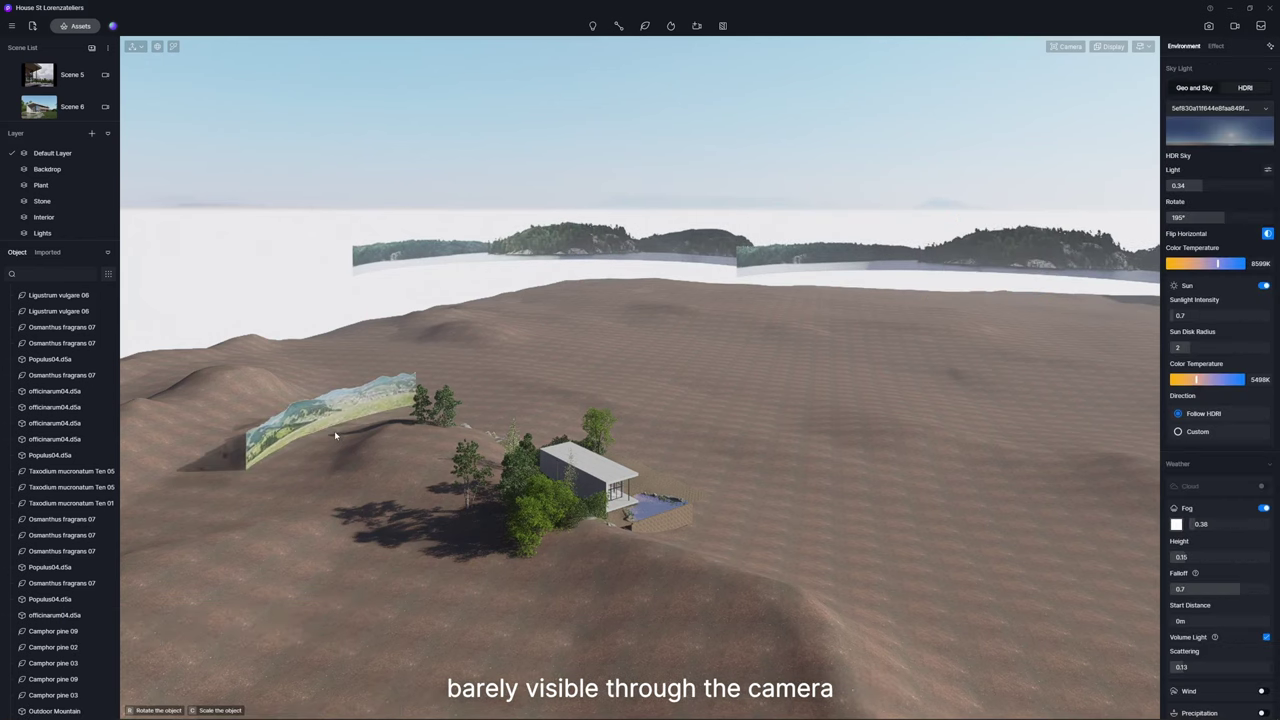
{"action": "left_click_drag", "start_coordinate": [420, 415], "coordinate": [830, 475]}
{"action": "key", "text": "v"}
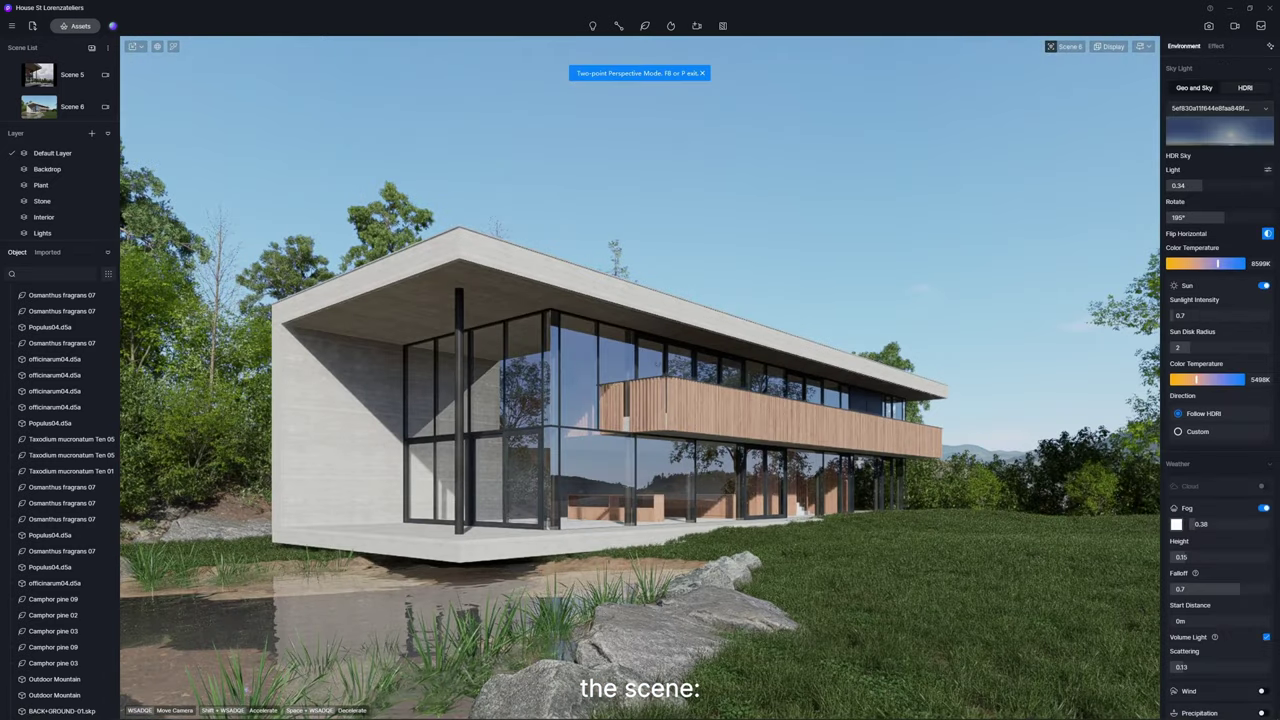
Step: Toggle the Plant and Backdrop layers to compare, leaving mountains and trees visible
{"action": "left_click", "coordinate": [108, 185]}
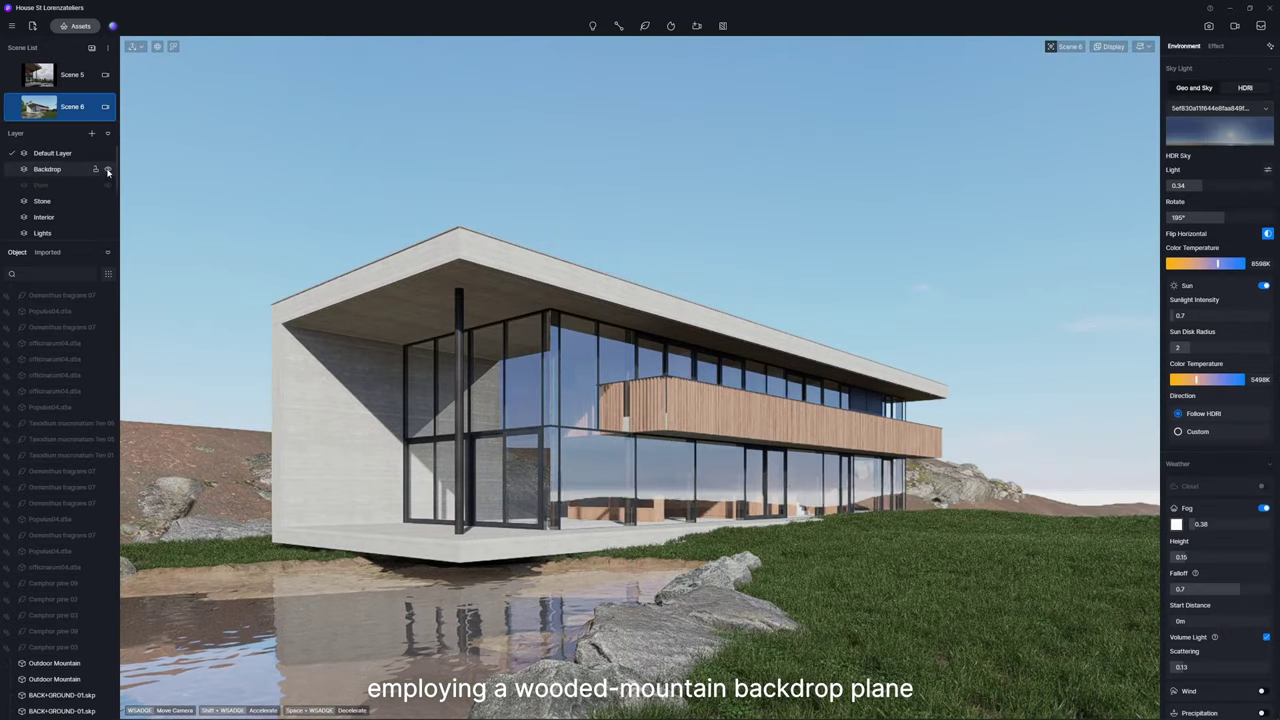
{"action": "left_click", "coordinate": [108, 170]}
{"action": "left_click", "coordinate": [108, 185]}
{"action": "left_click", "coordinate": [108, 185]}
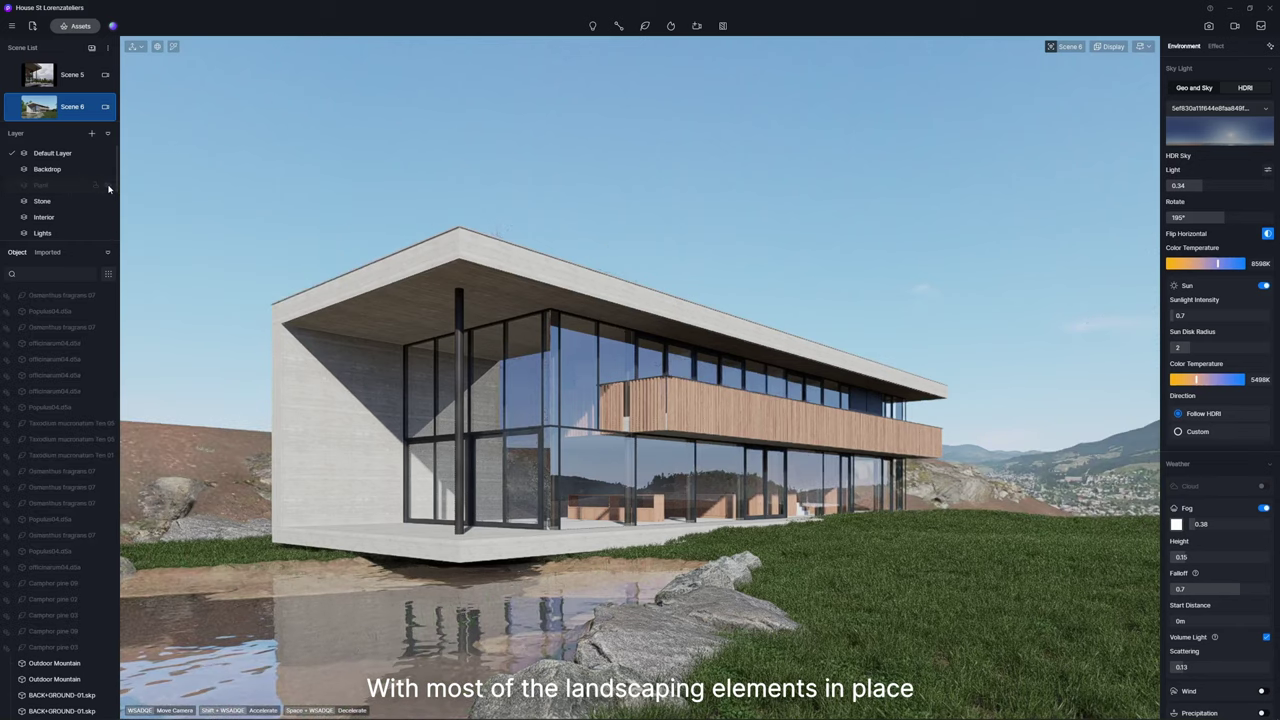
{"action": "left_click", "coordinate": [108, 185]}
{"action": "left_click", "coordinate": [108, 185]}
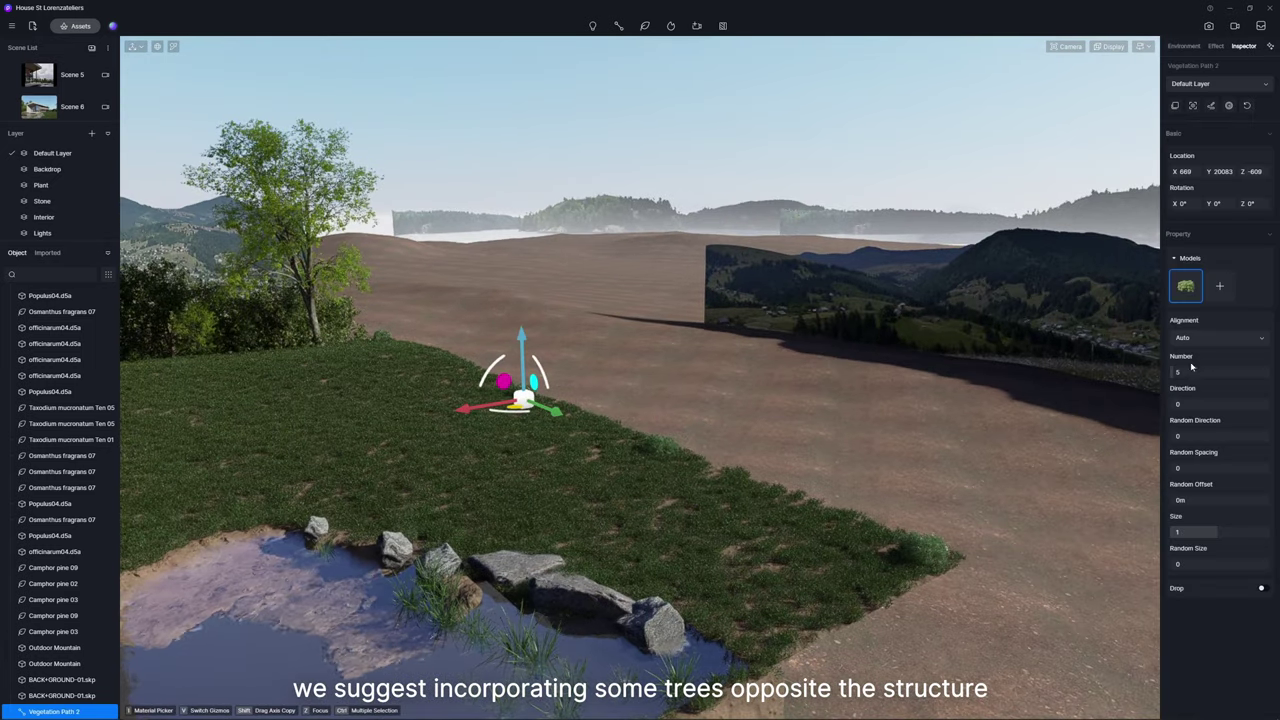
Step: Raise the plant count on the vegetation path to lengthen the tree and hedge row
{"action": "left_click_drag", "start_coordinate": [1178, 372], "coordinate": [1190, 372]}
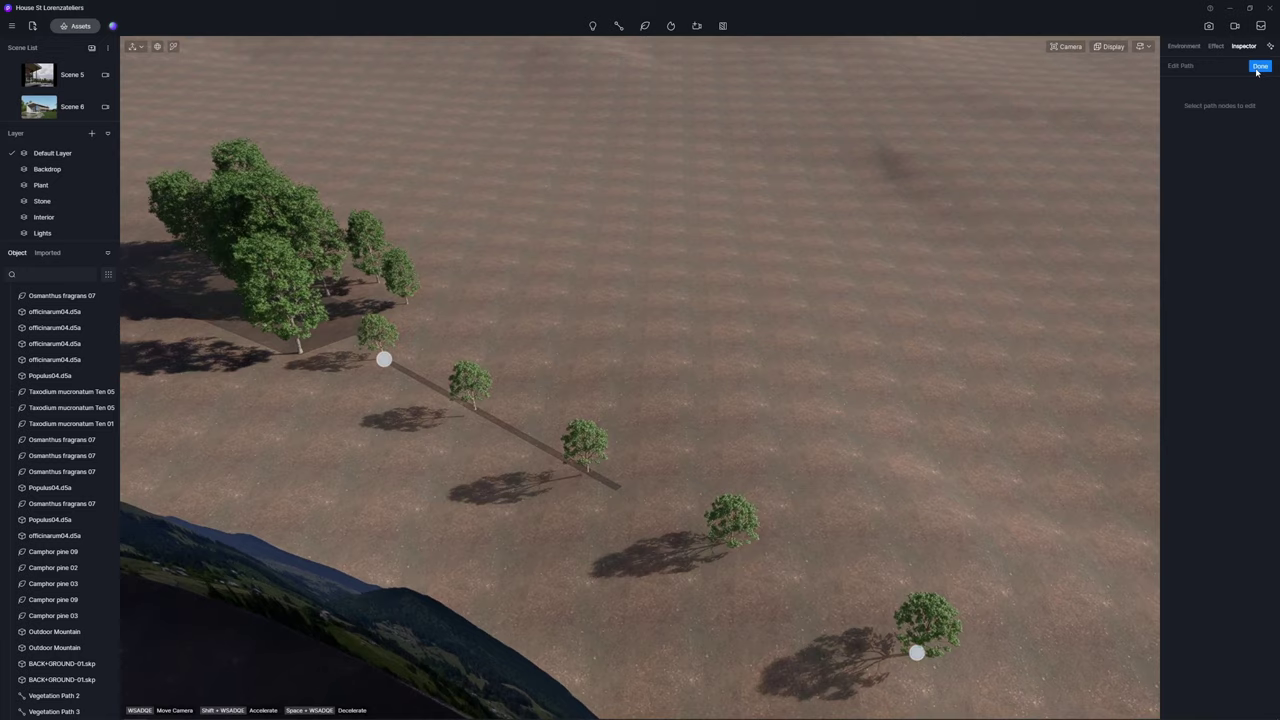
{"action": "left_click_drag", "start_coordinate": [1176, 372], "coordinate": [1192, 372]}
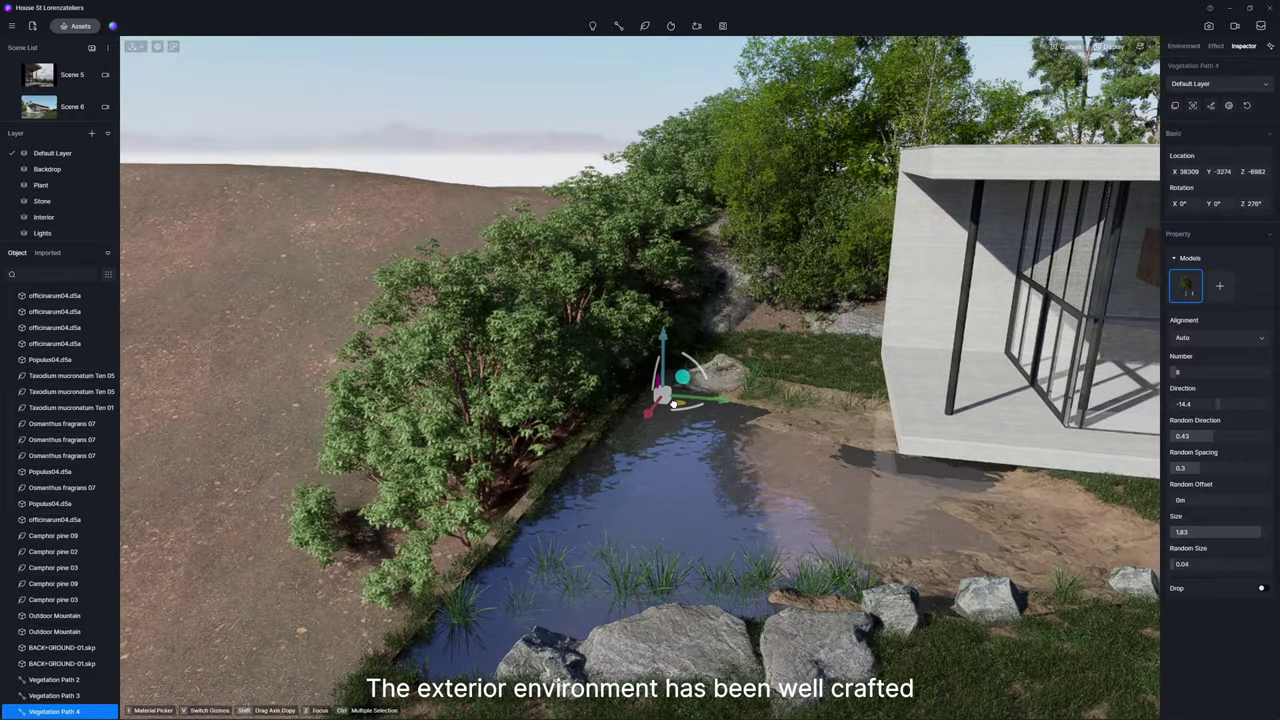
Step: In Scene 6, select the pond water and darken its base colour in the colour picker
{"action": "left_click", "coordinate": [48, 112]}
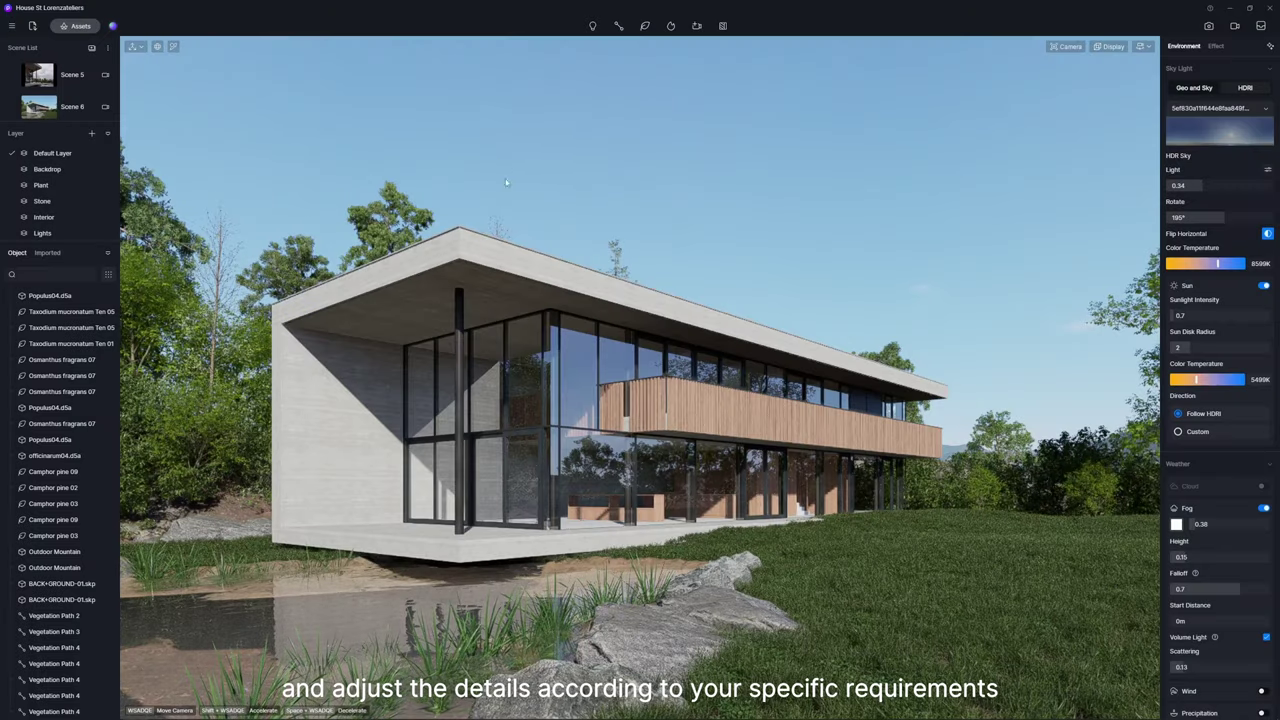
{"action": "left_click", "coordinate": [397, 587]}
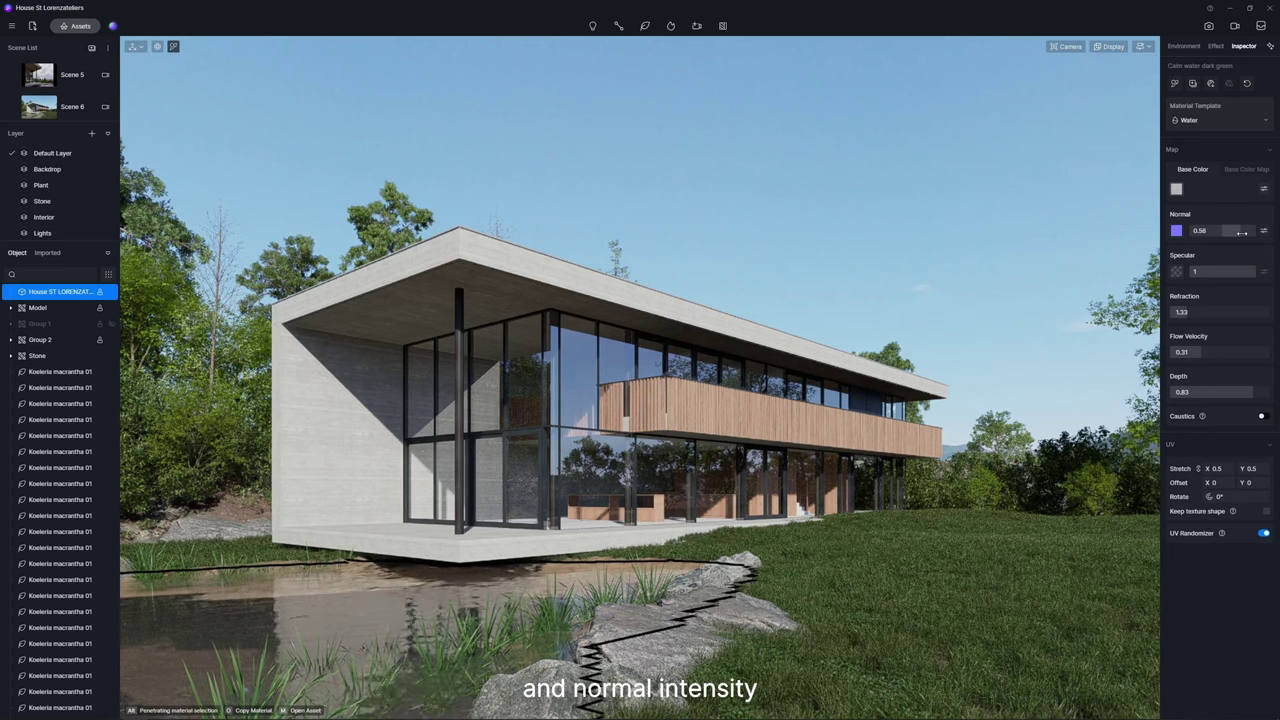
{"action": "left_click", "coordinate": [1264, 189]}
{"action": "left_click", "coordinate": [1176, 189]}
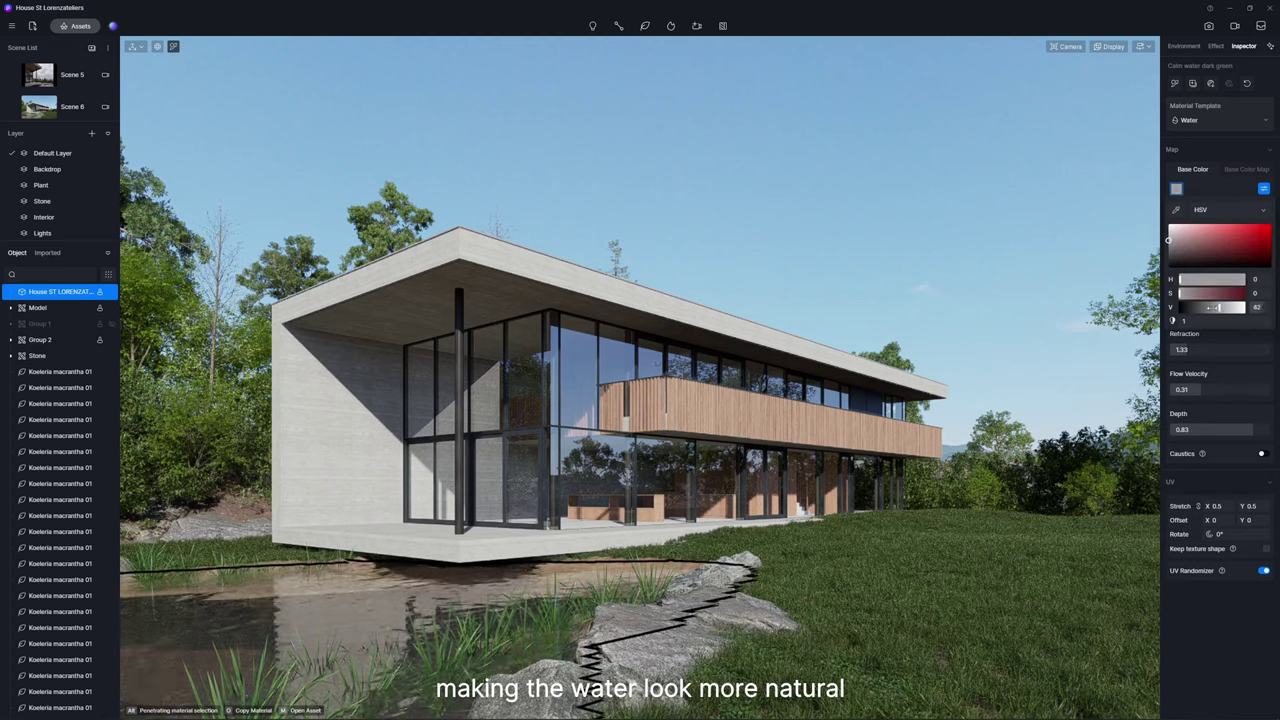
{"action": "left_click", "coordinate": [1190, 335]}
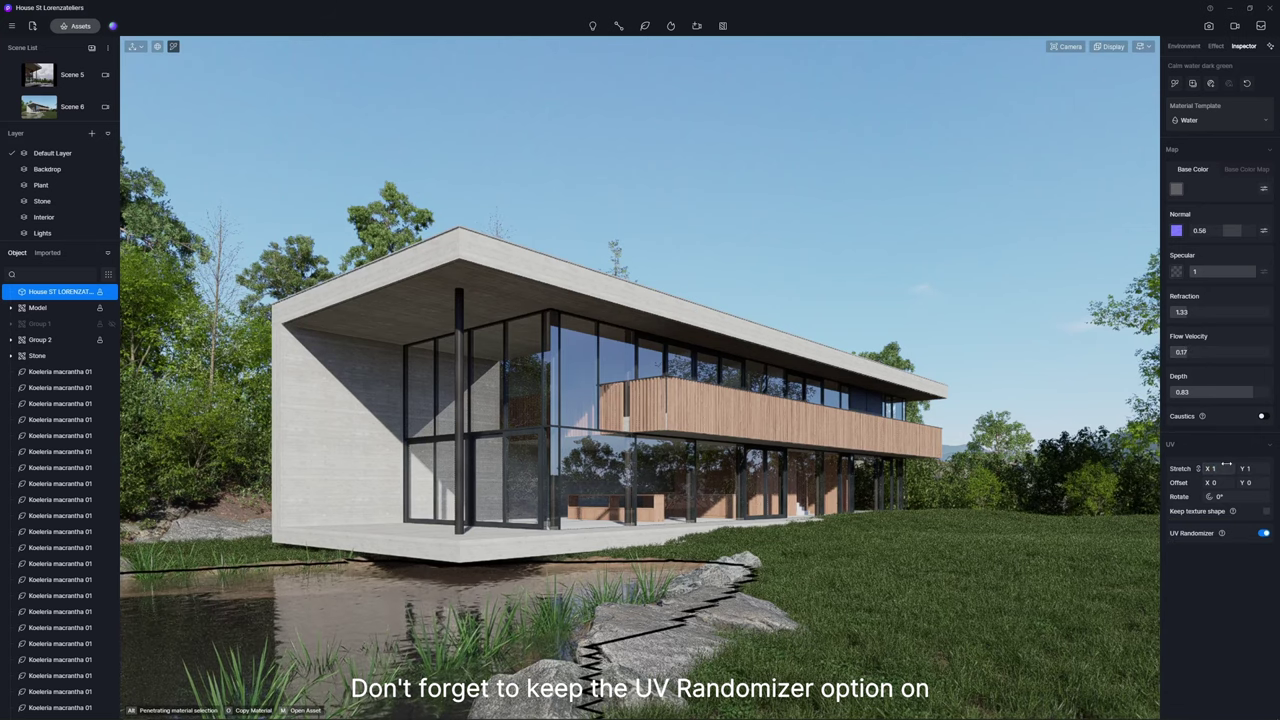
Step: Shift the window glass base colour hue to blue and enable Round Corner on the wood slats
{"action": "left_click", "coordinate": [600, 402]}
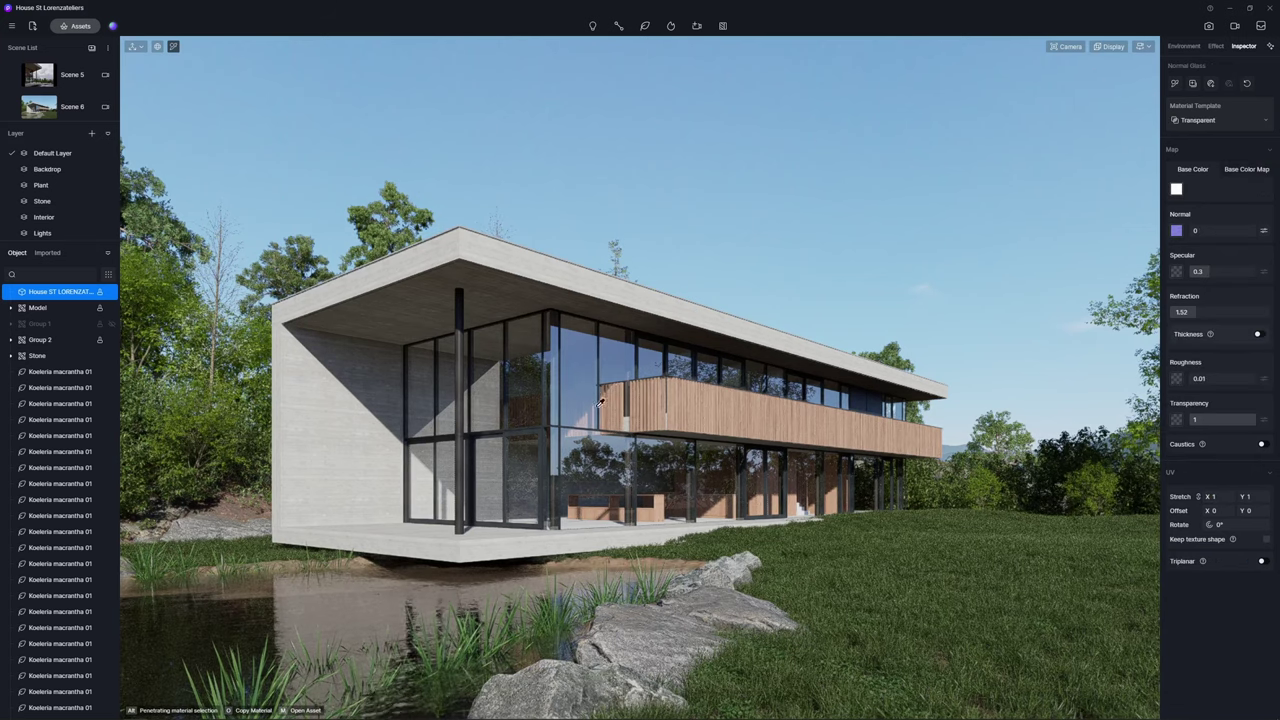
{"action": "left_click", "coordinate": [1177, 190]}
{"action": "left_click_drag", "start_coordinate": [1183, 281], "coordinate": [1216, 281]}
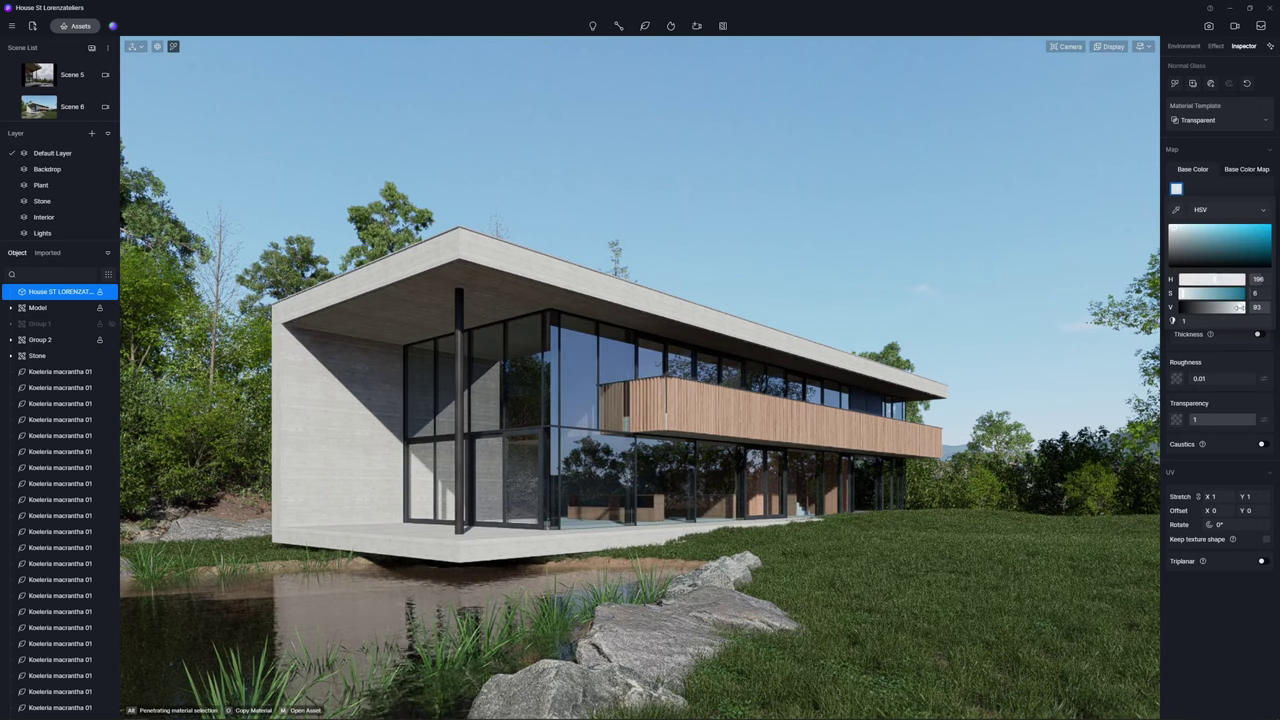
{"action": "left_click", "coordinate": [1245, 190]}
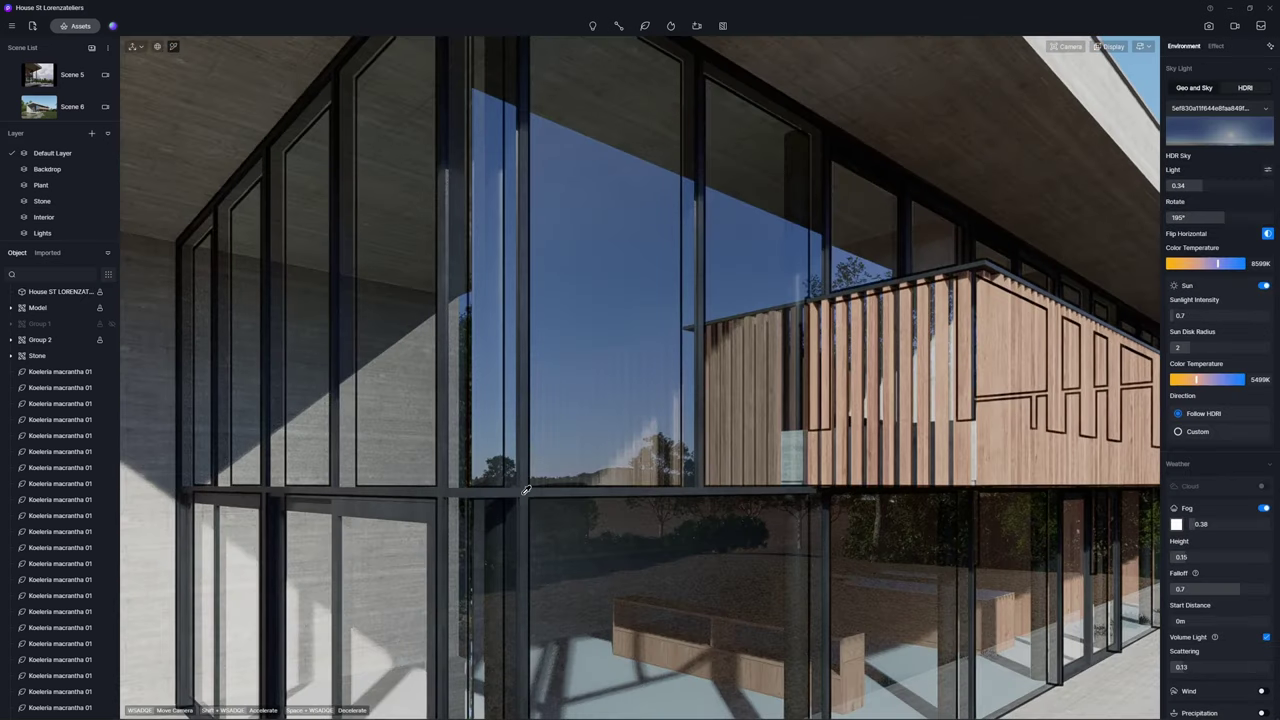
{"action": "left_click", "coordinate": [1262, 651]}
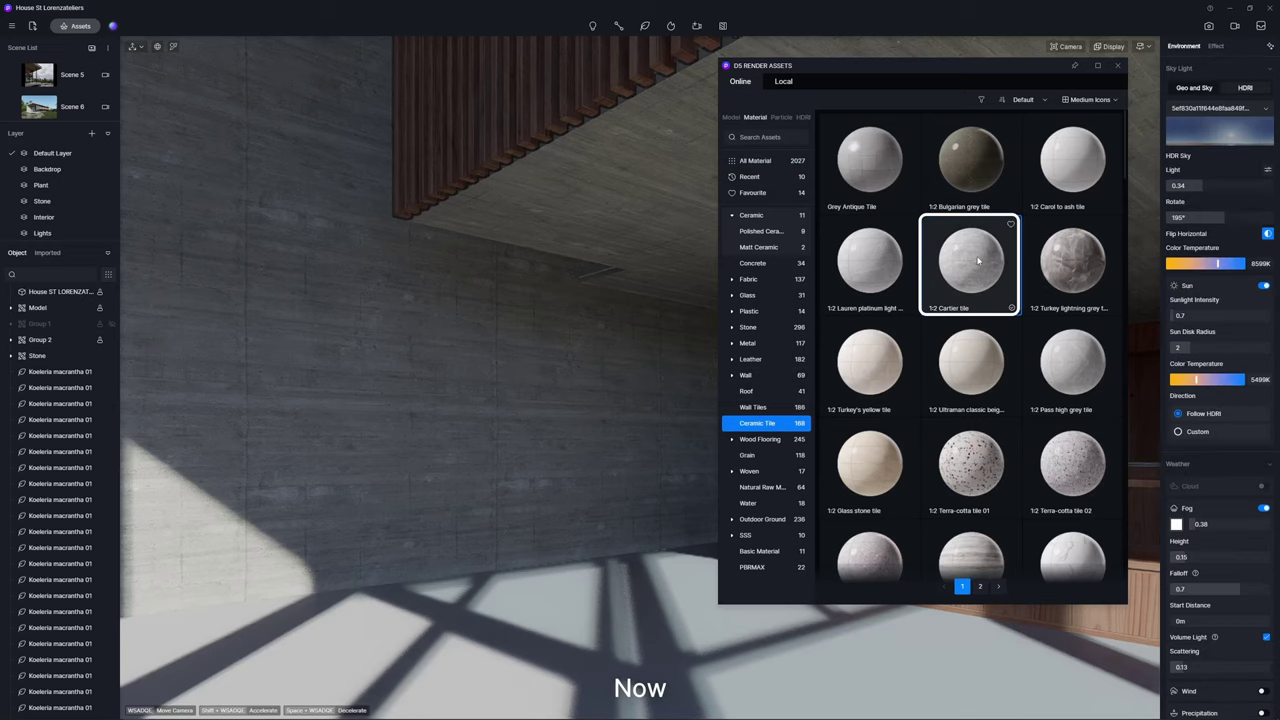
Step: Apply a library material to the interior and place a beige fabric sofa in the living area
{"action": "left_click_drag", "start_coordinate": [971, 271], "coordinate": [666, 580]}
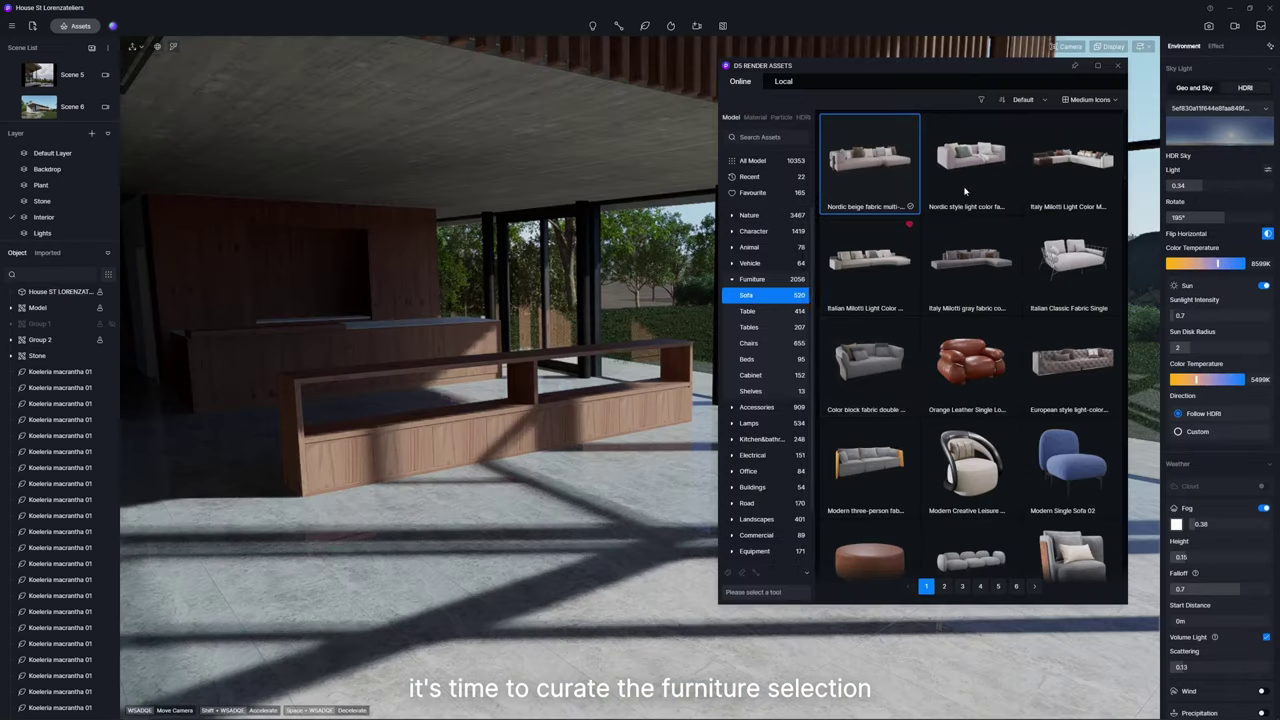
{"action": "left_click_drag", "start_coordinate": [871, 157], "coordinate": [571, 323]}
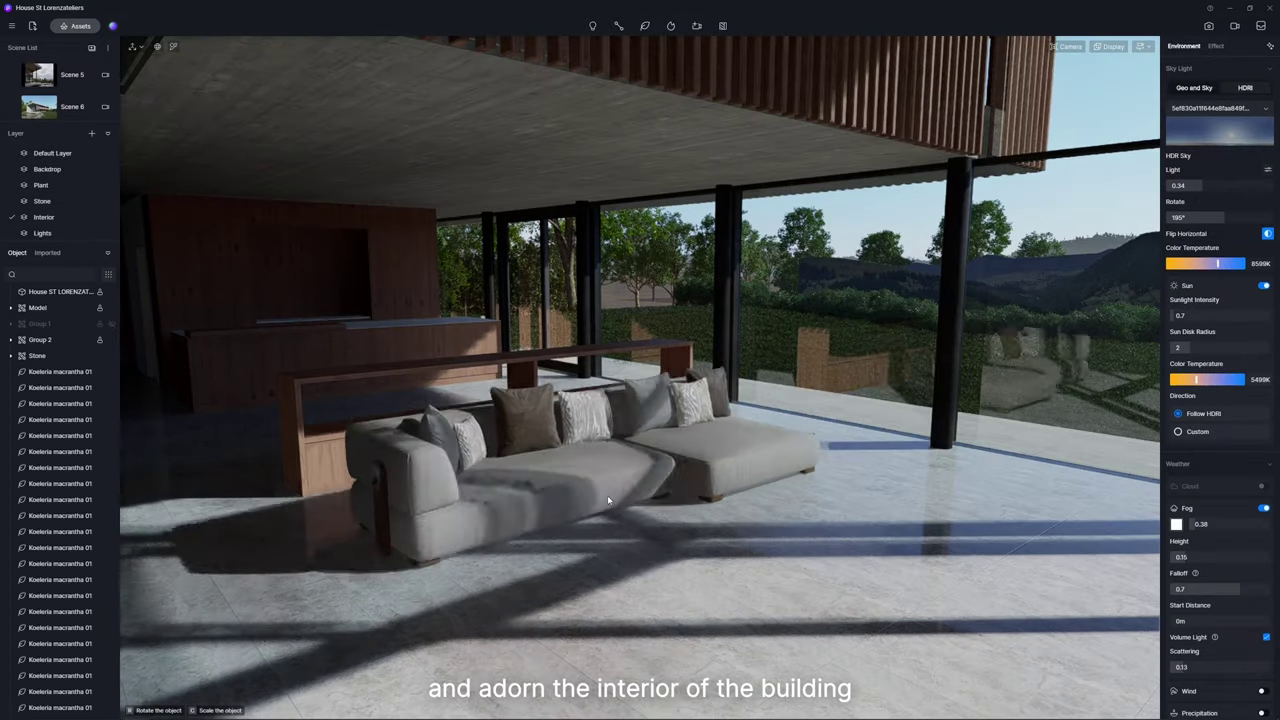
{"action": "left_click", "coordinate": [612, 490]}
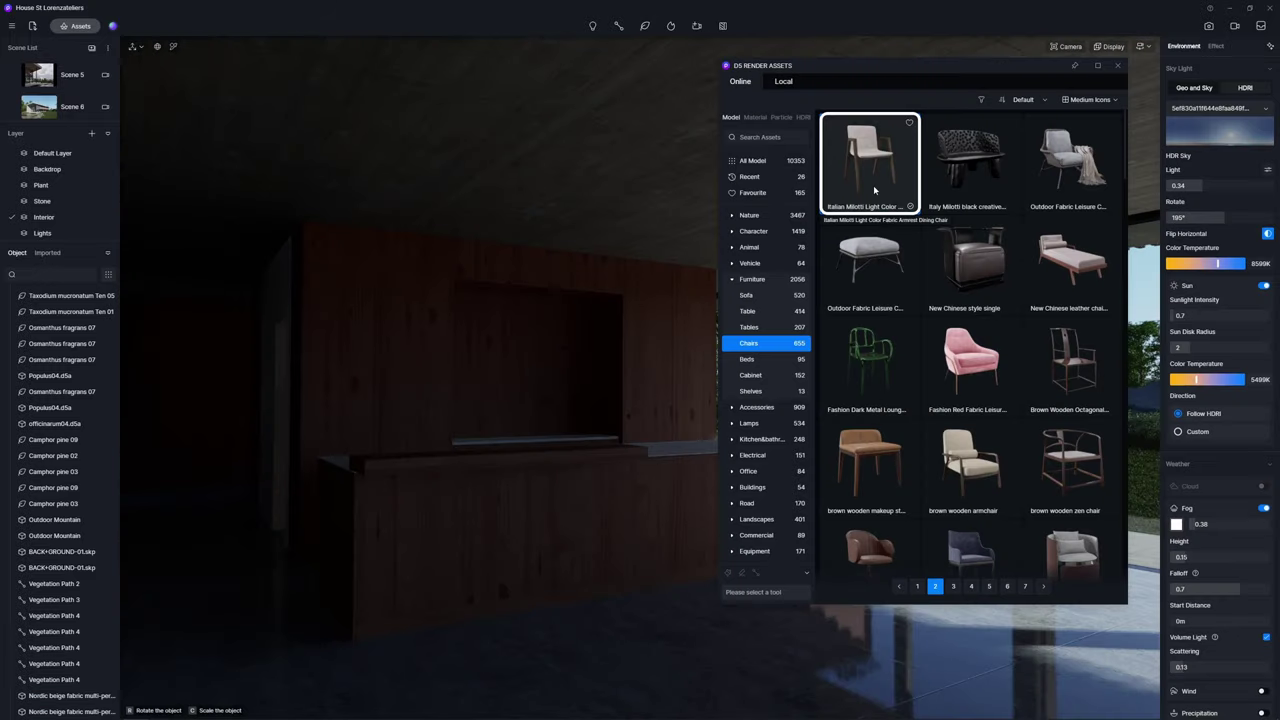
Step: Place dining chairs at the kitchen island and a dark wood chair by the terrace table
{"action": "left_click_drag", "start_coordinate": [873, 185], "coordinate": [771, 565]}
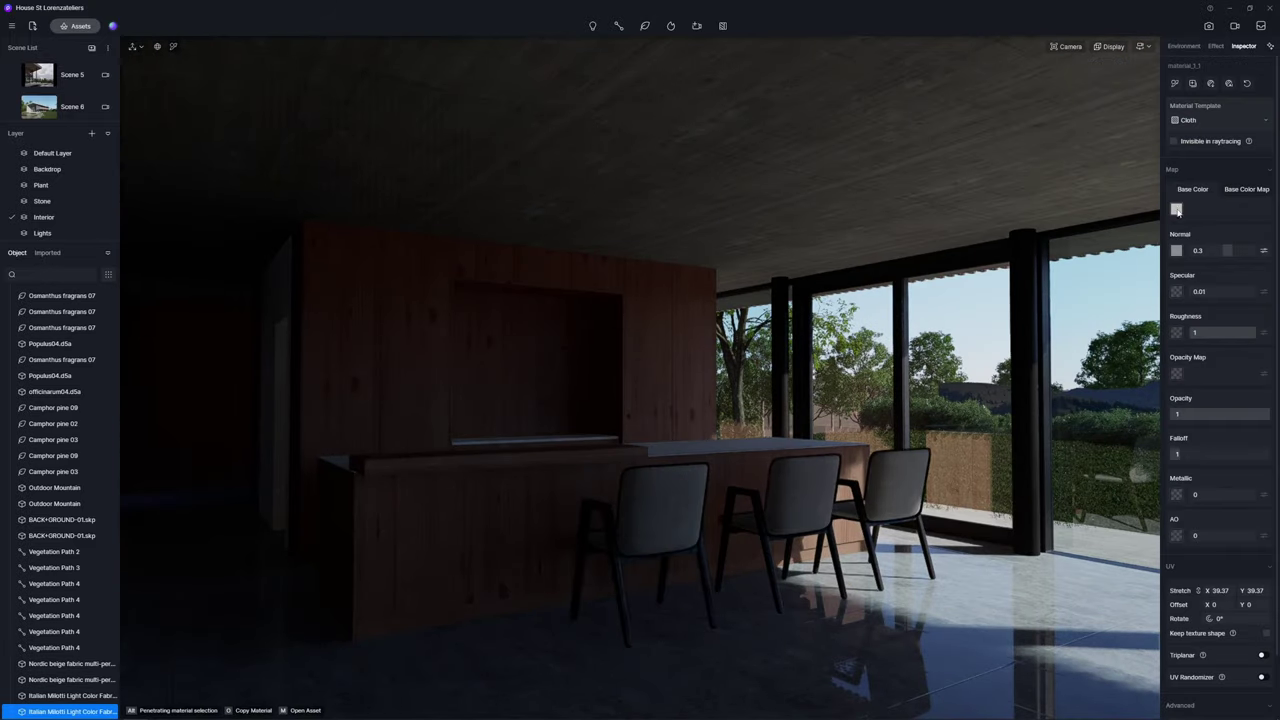
{"action": "scroll", "coordinate": [1074, 214], "scroll_direction": "down", "scroll_amount": 1}
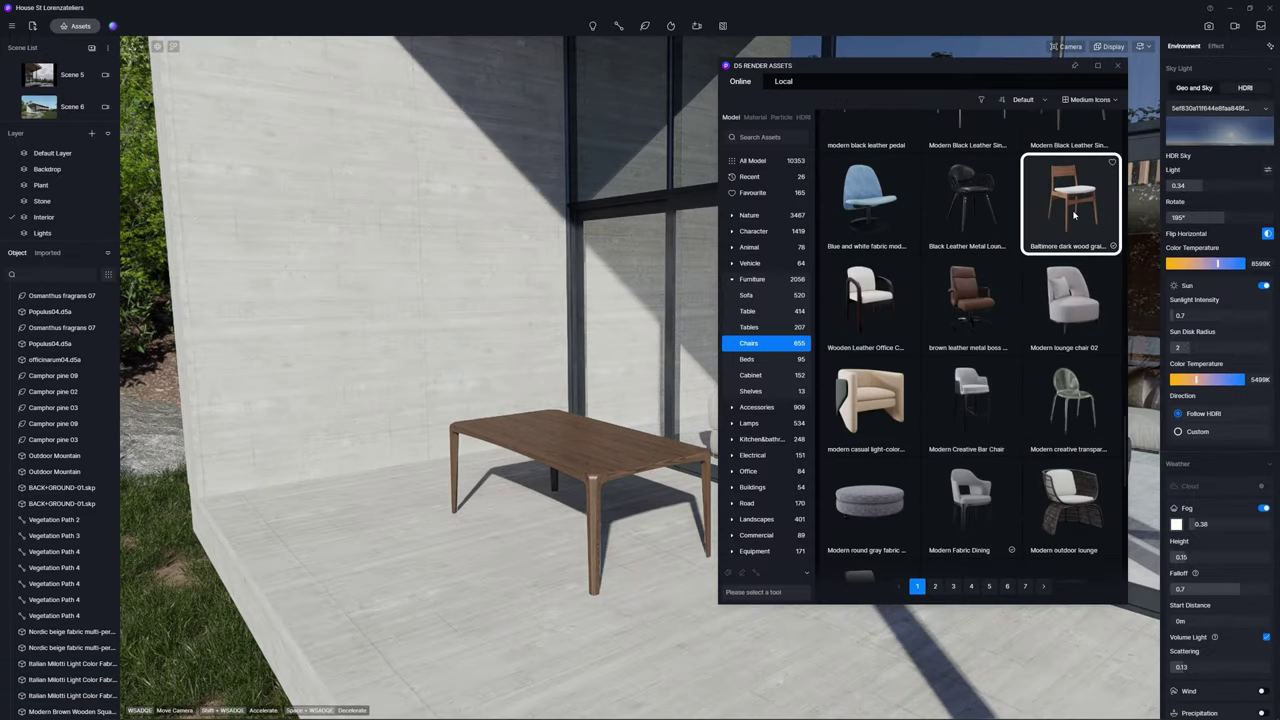
{"action": "left_click_drag", "start_coordinate": [1074, 214], "coordinate": [420, 520]}
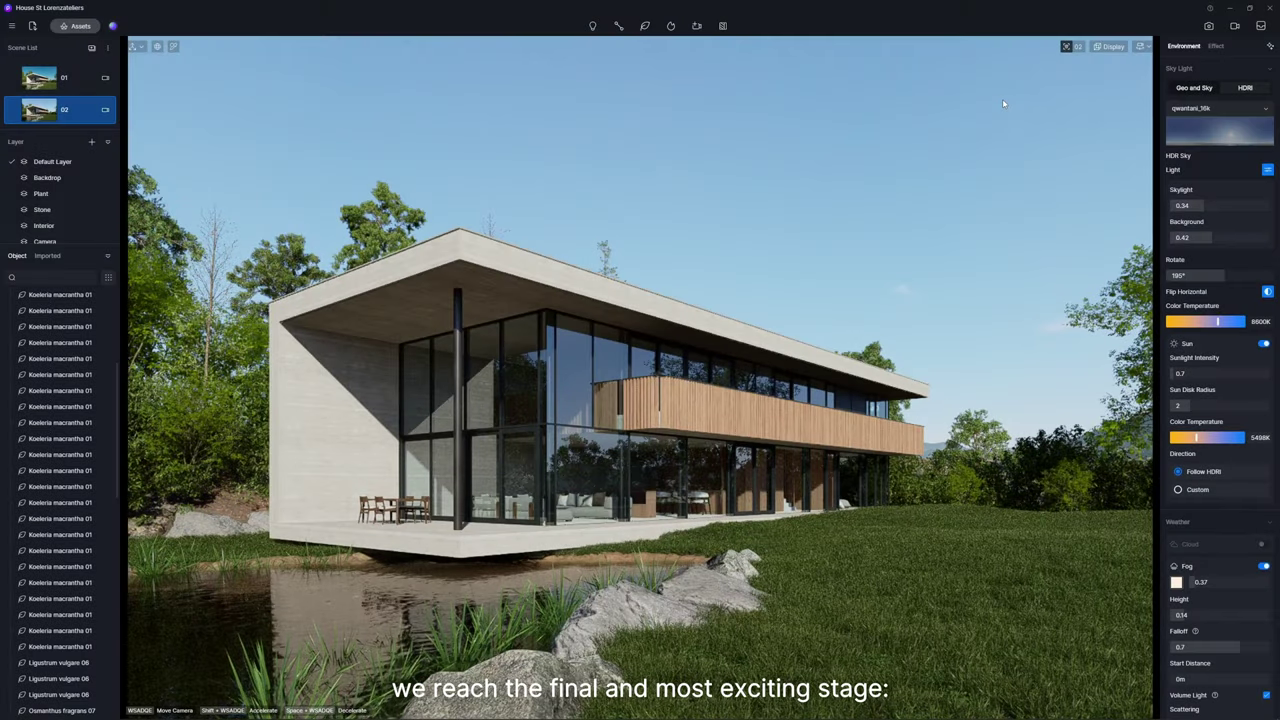
Step: Add a horizontal push camera clip lengthened to 6 seconds and play it back
{"action": "left_click", "coordinate": [1234, 26]}
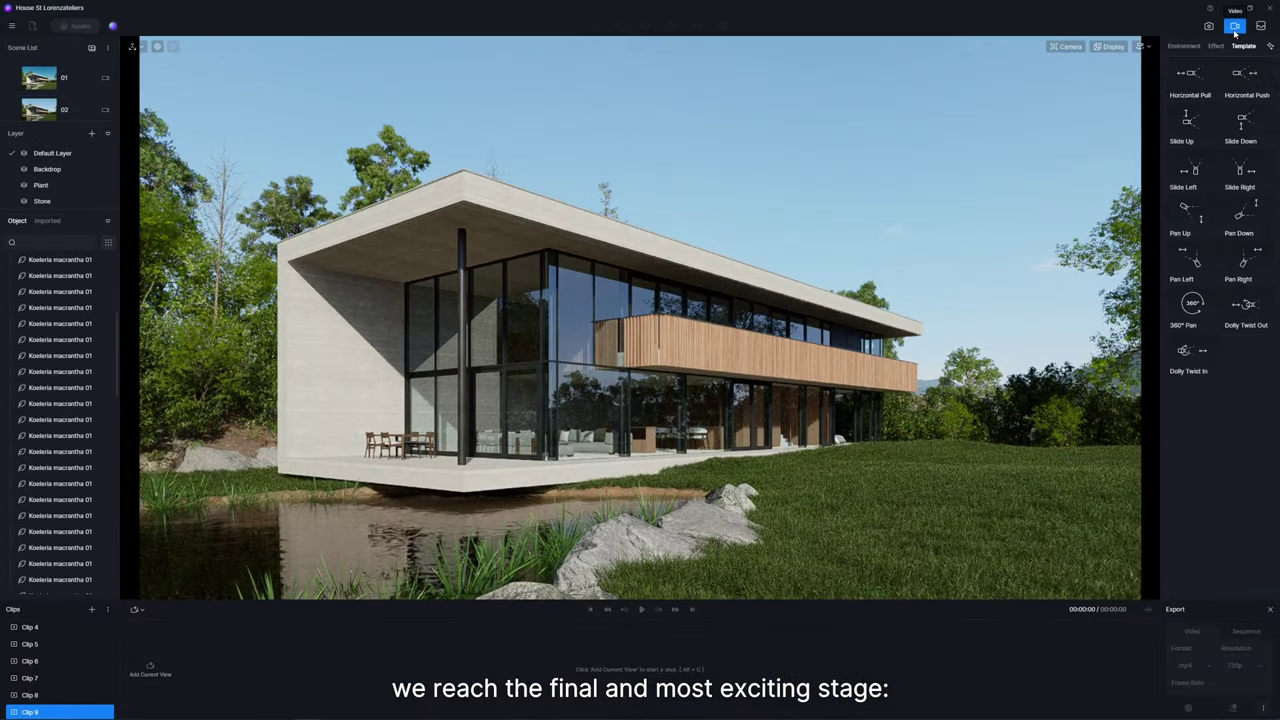
{"action": "left_click", "coordinate": [1233, 84]}
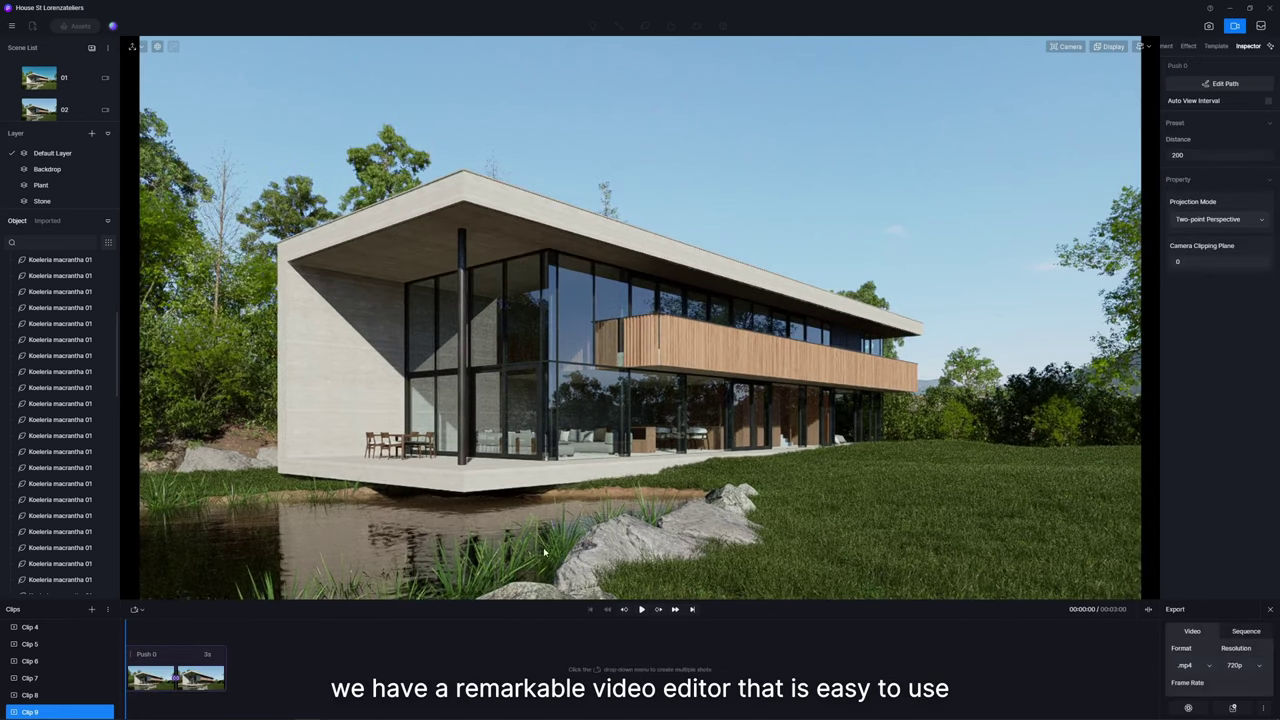
{"action": "left_click_drag", "start_coordinate": [220, 654], "coordinate": [250, 649]}
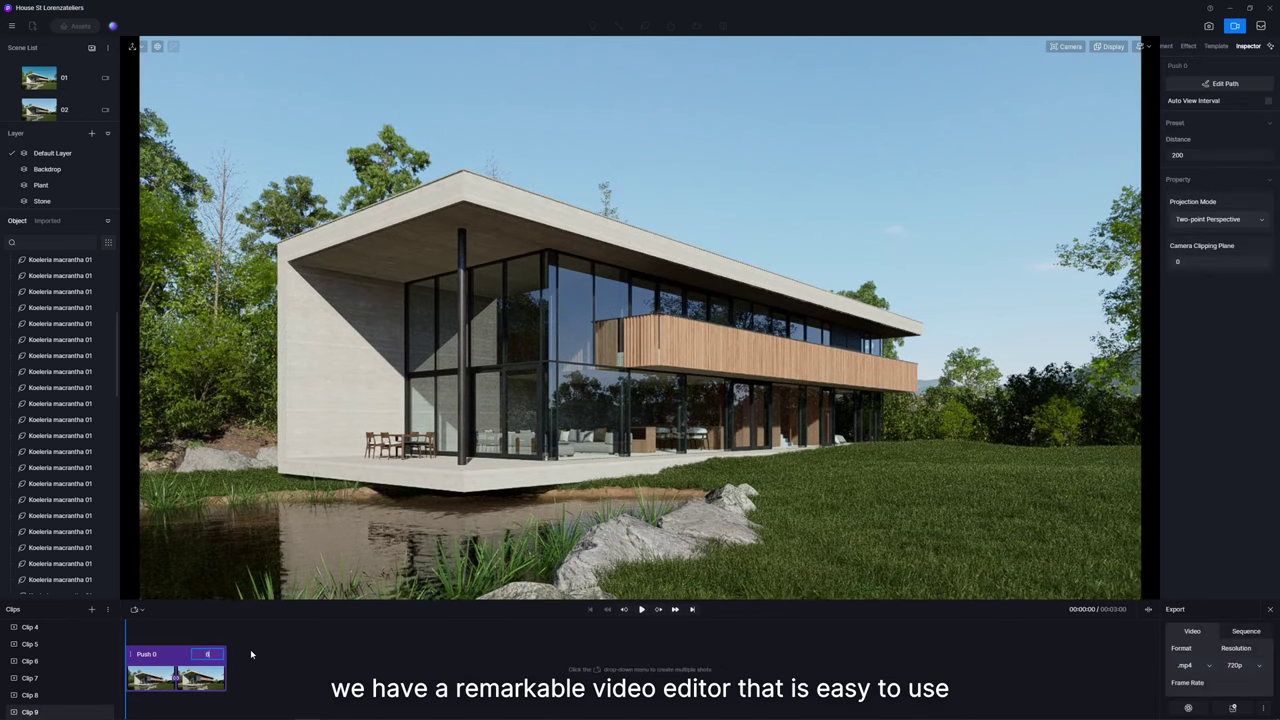
{"action": "left_click", "coordinate": [642, 609]}
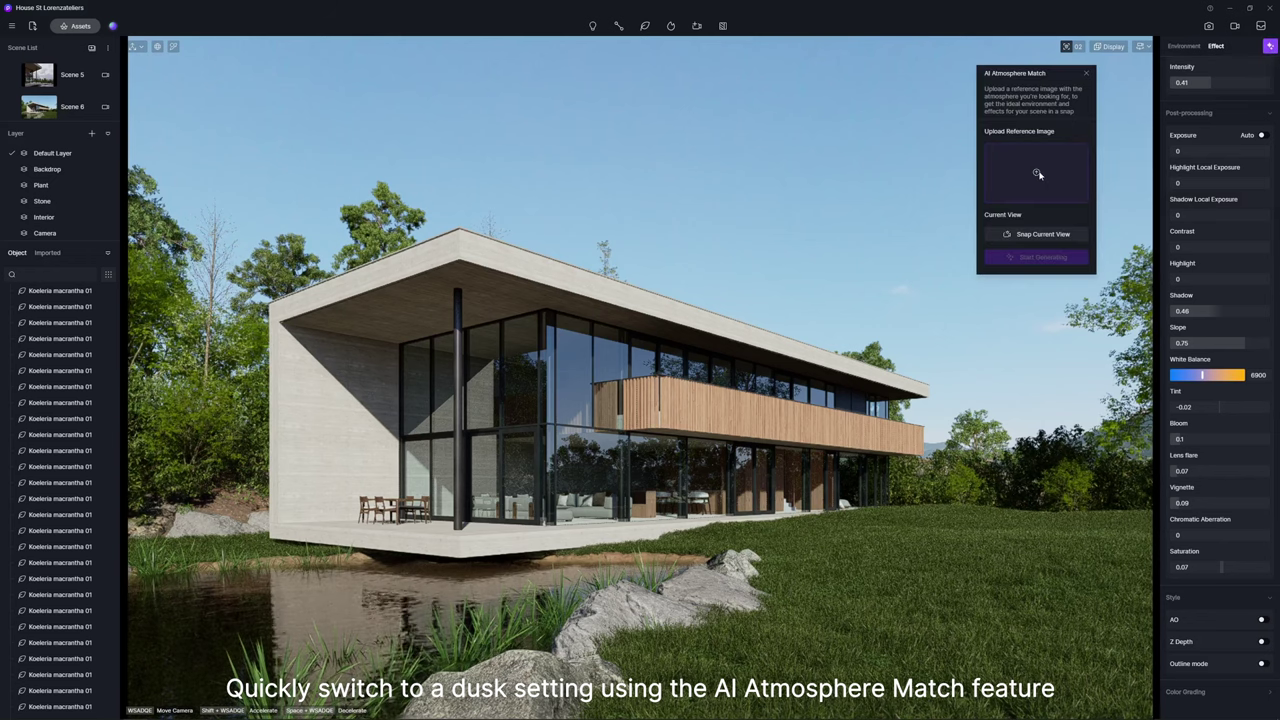
Step: Generate an atmosphere matching the reference image from the current view and apply it
{"action": "left_click", "coordinate": [1041, 234]}
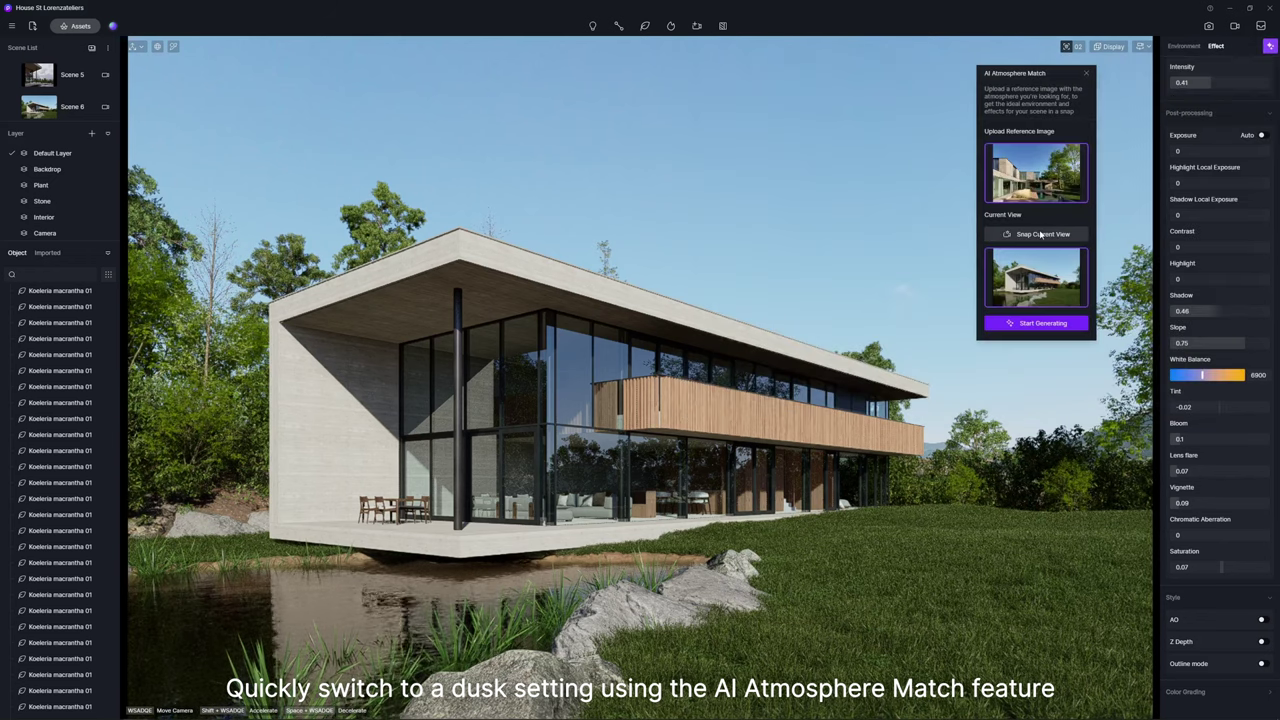
{"action": "left_click", "coordinate": [1044, 323]}
{"action": "left_click", "coordinate": [1044, 323]}
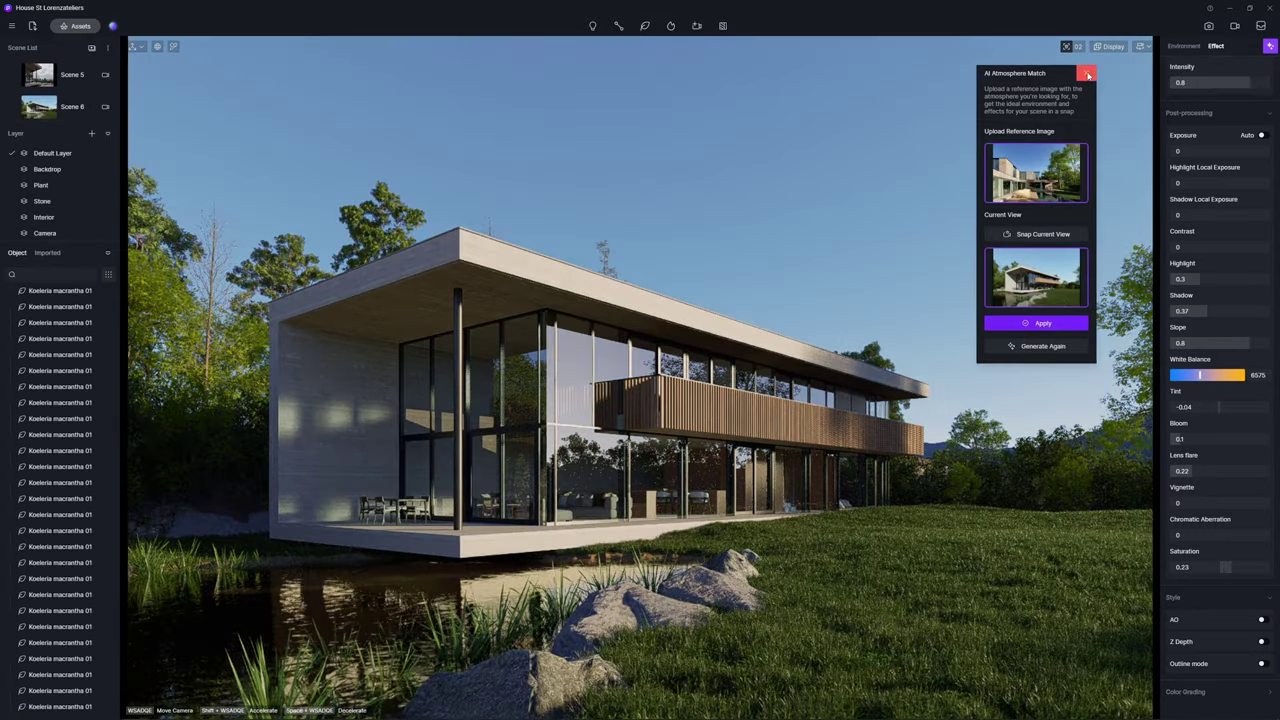
Step: Back in the video editor, add a horizontal push camera clip and confirm its duration
{"action": "left_click", "coordinate": [1086, 73]}
{"action": "left_click", "coordinate": [1236, 27]}
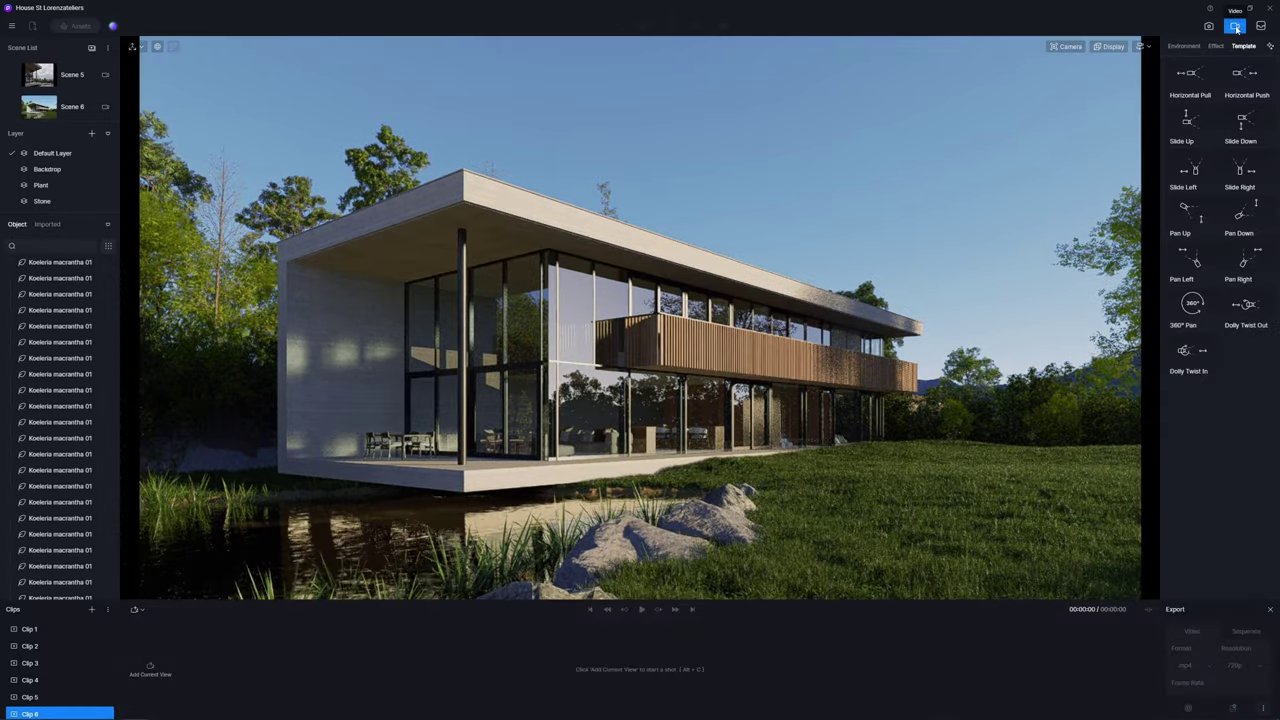
{"action": "left_click", "coordinate": [1252, 80]}
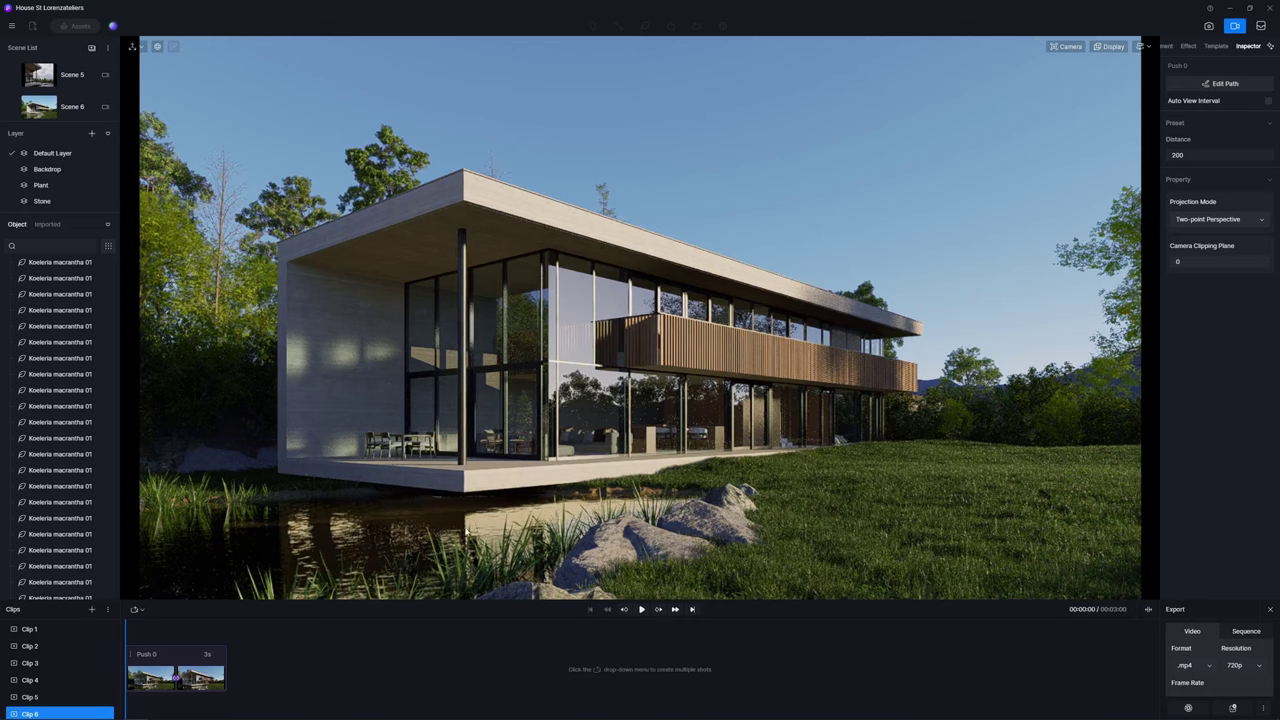
{"action": "key", "text": "Return"}
Step: Drag the sun's North Offset to recast the shadows, then preview the push animation
{"action": "left_click", "coordinate": [1166, 47]}
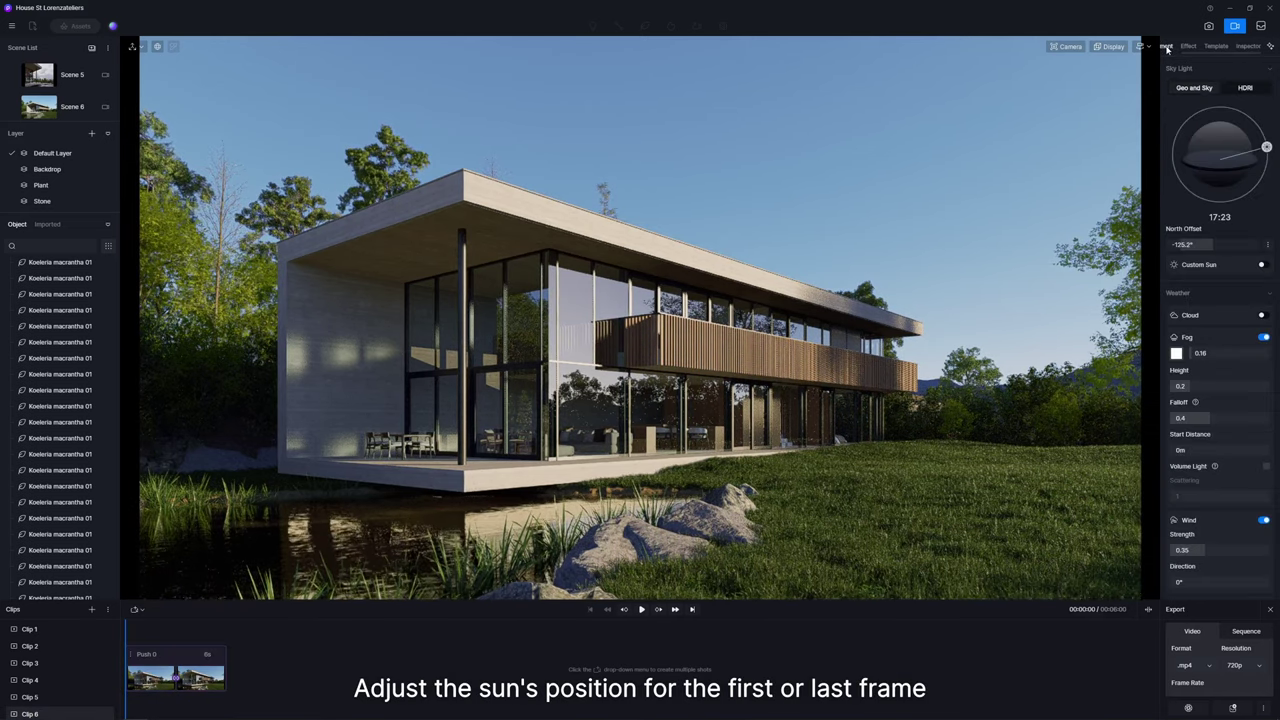
{"action": "left_click_drag", "start_coordinate": [1183, 244], "coordinate": [1200, 244]}
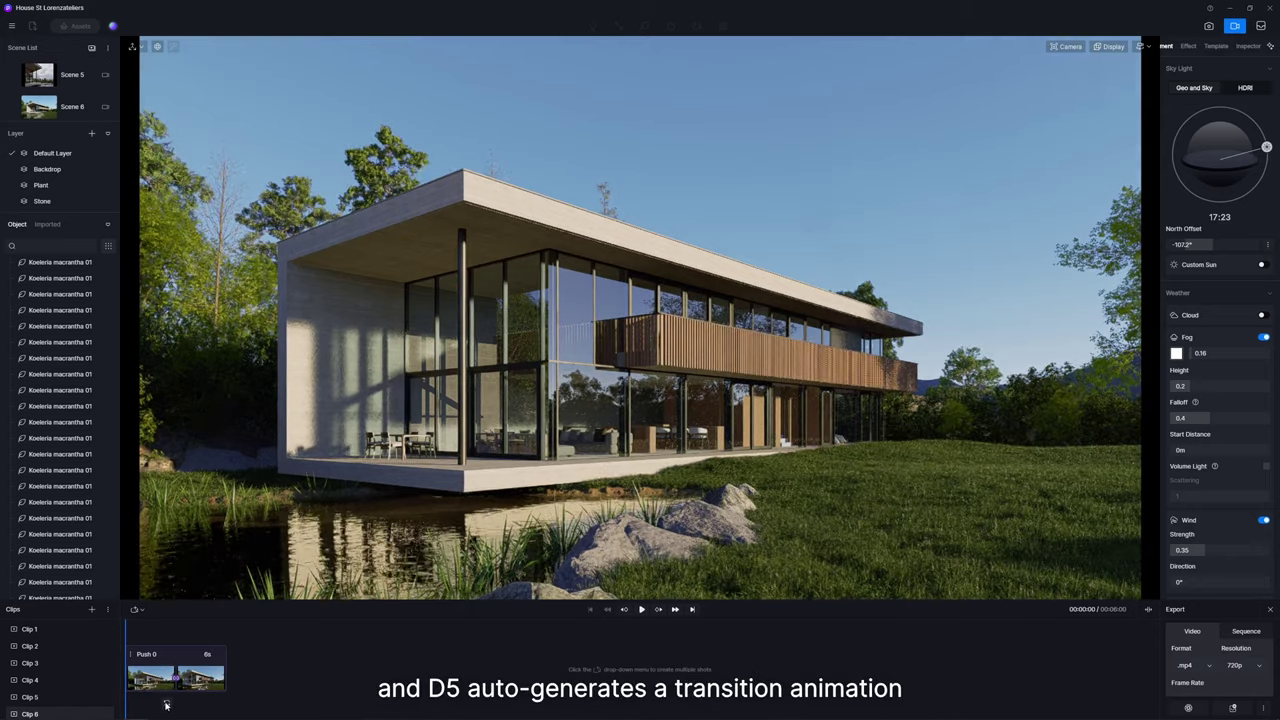
{"action": "left_click", "coordinate": [642, 609]}
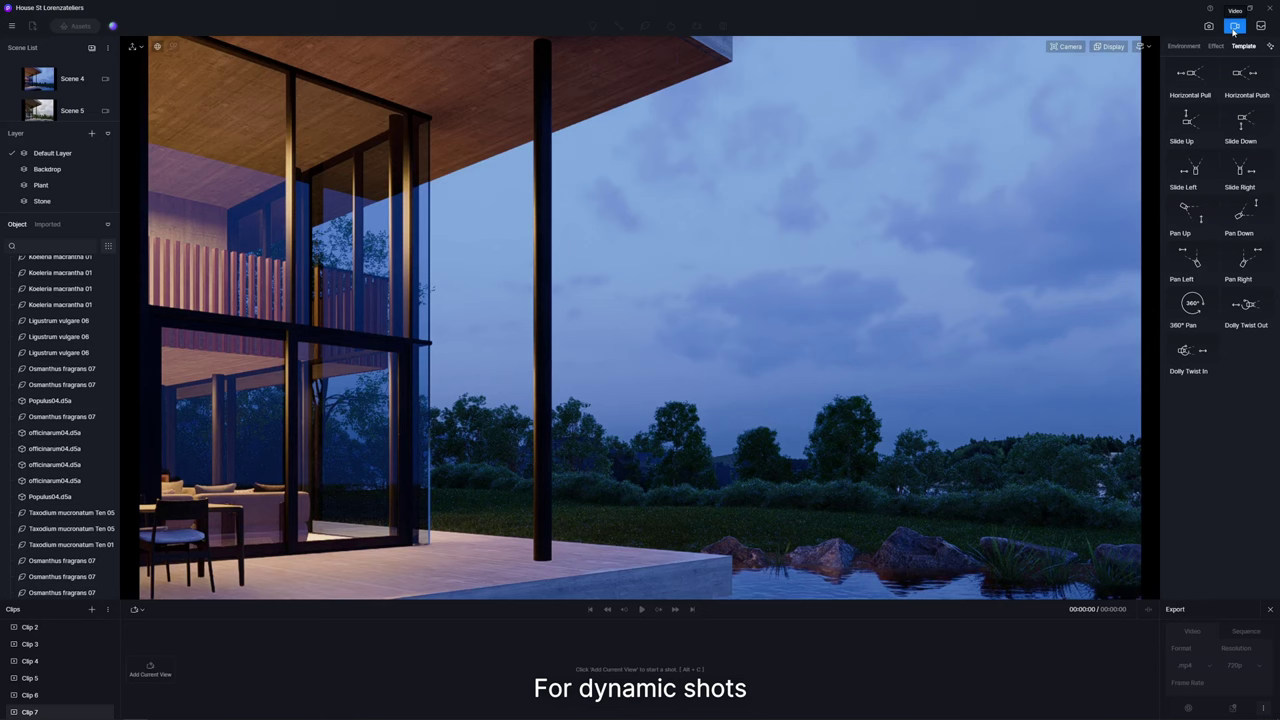
Step: Add a 360° Pan clip with orbit radius 1500, about 93° sweep, and an adjusted clipping plane
{"action": "left_click", "coordinate": [1196, 306]}
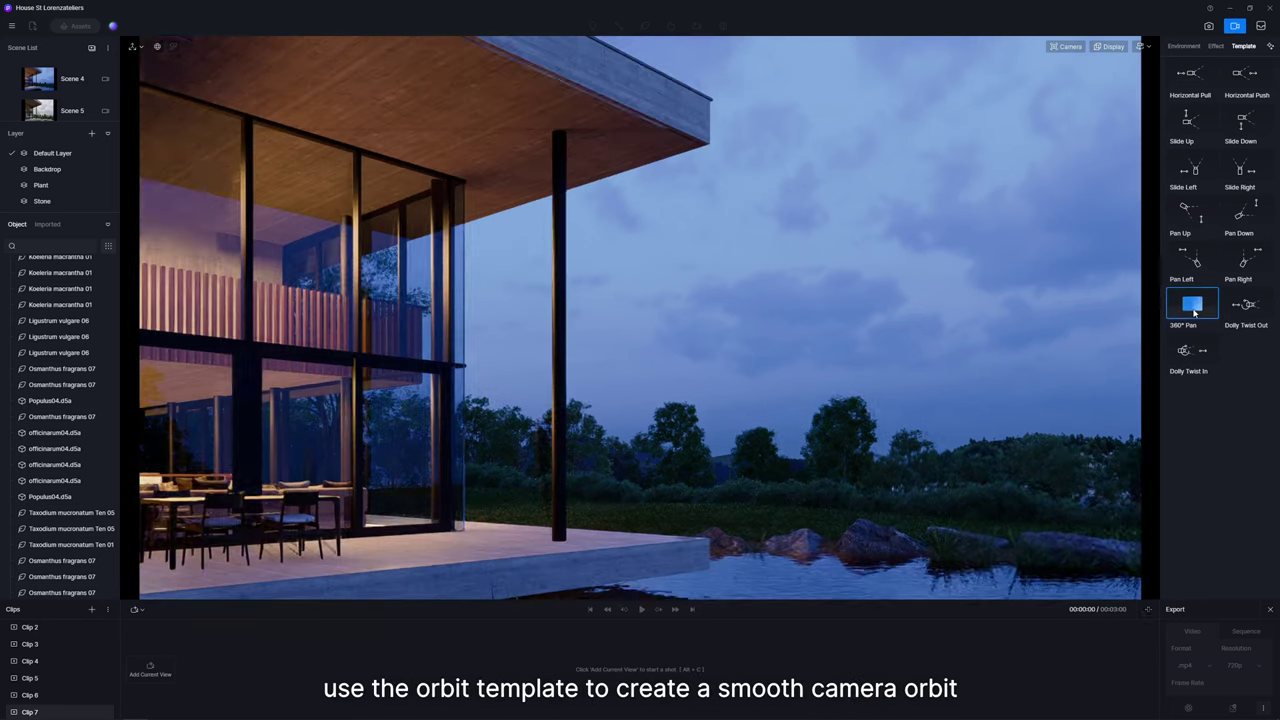
{"action": "left_click", "coordinate": [1210, 83]}
{"action": "left_click", "coordinate": [1208, 119]}
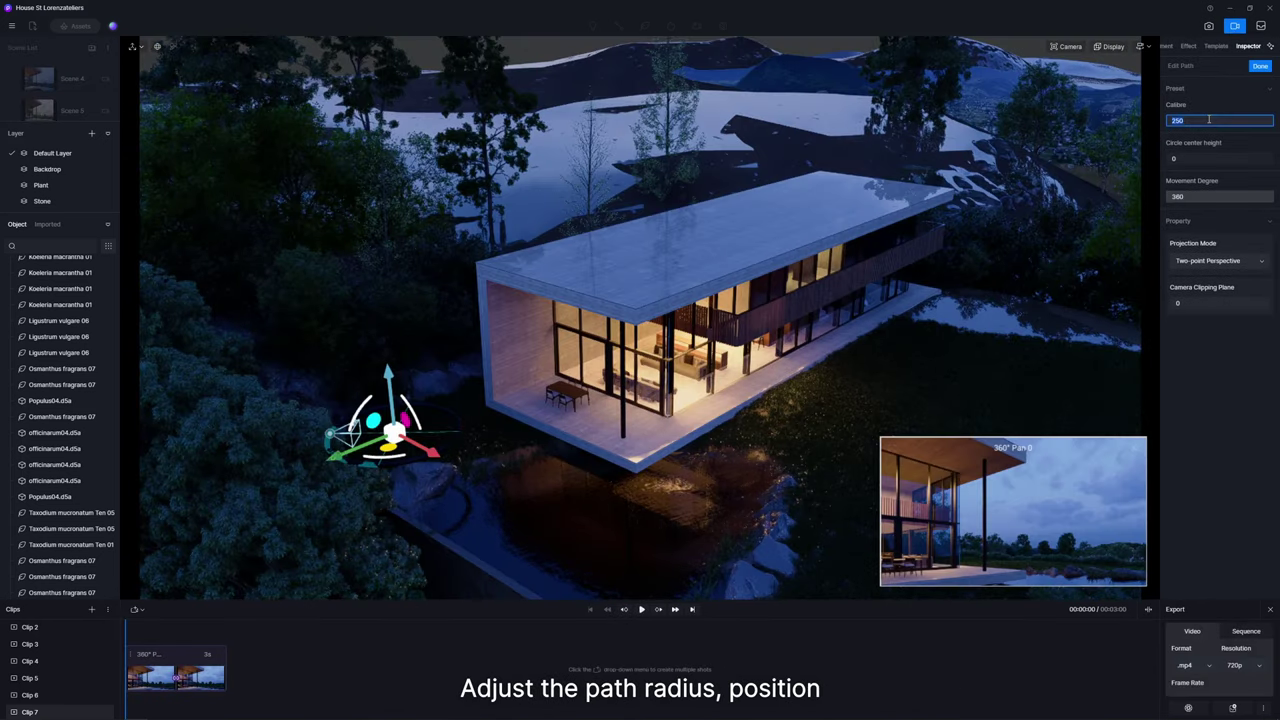
{"action": "type", "text": "1500"}
{"action": "key", "text": "Return"}
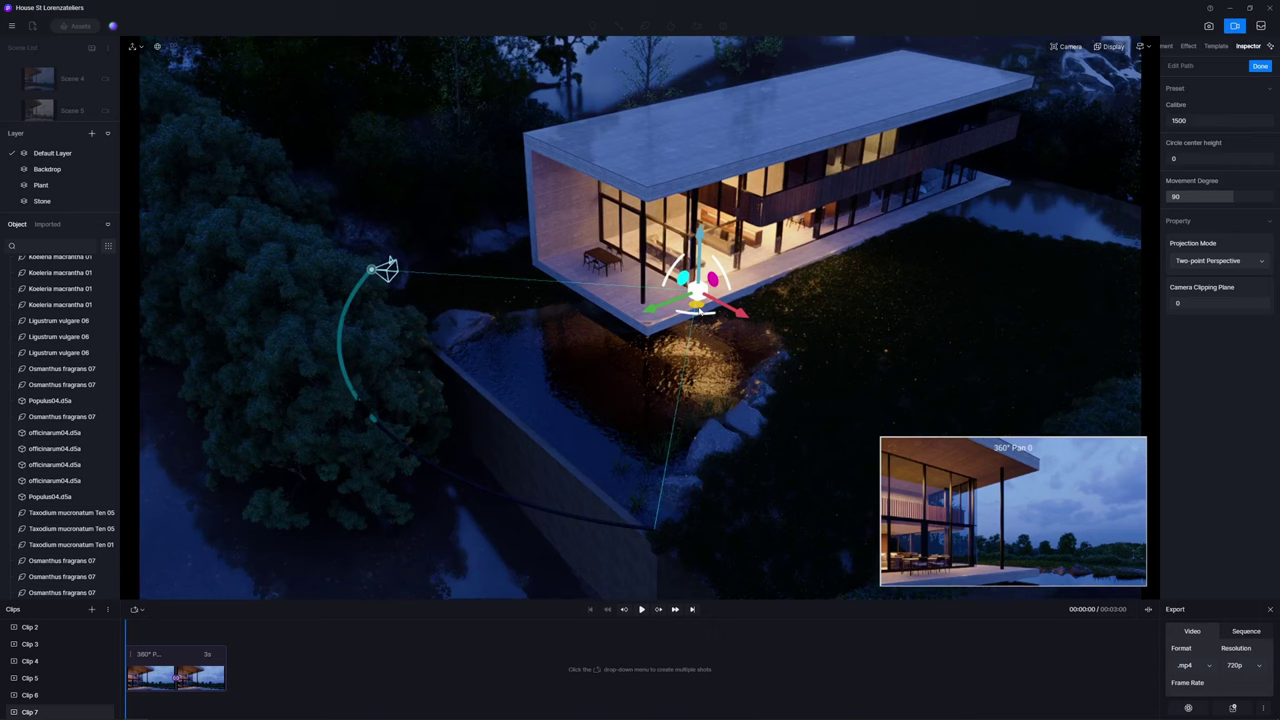
{"action": "left_click", "coordinate": [1212, 303]}
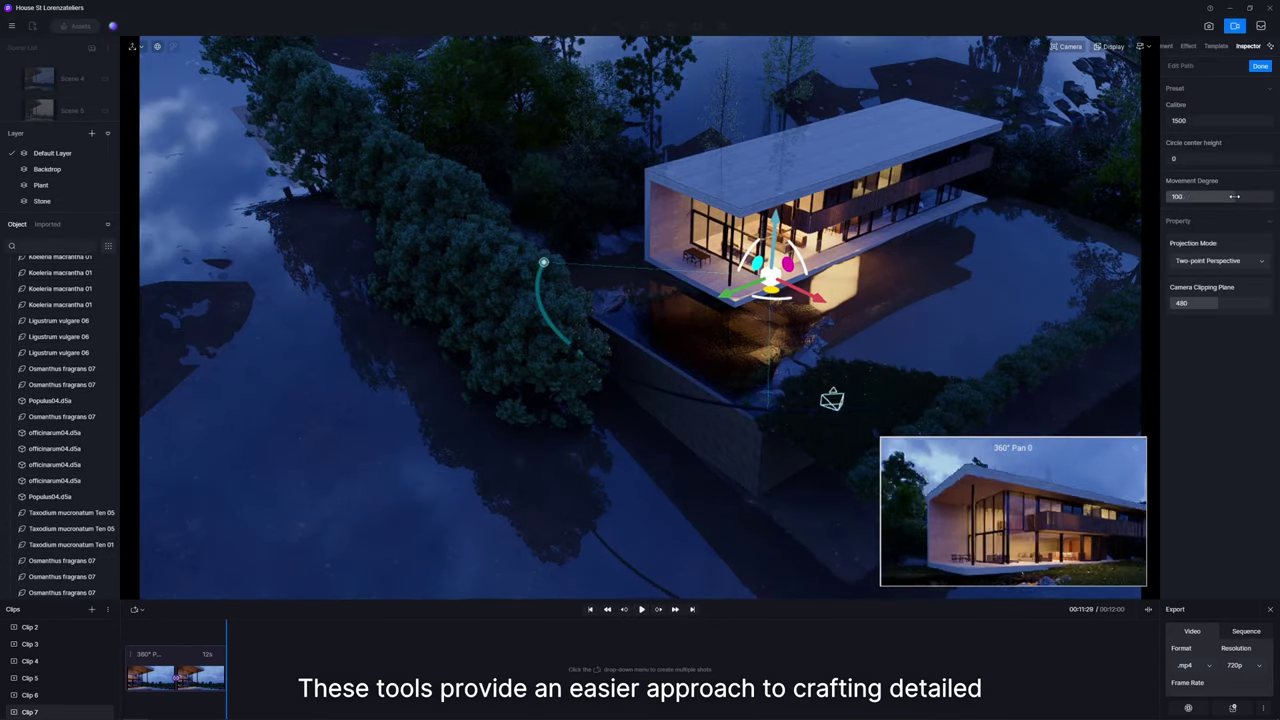
{"action": "left_click_drag", "start_coordinate": [1234, 196], "coordinate": [1233, 196]}
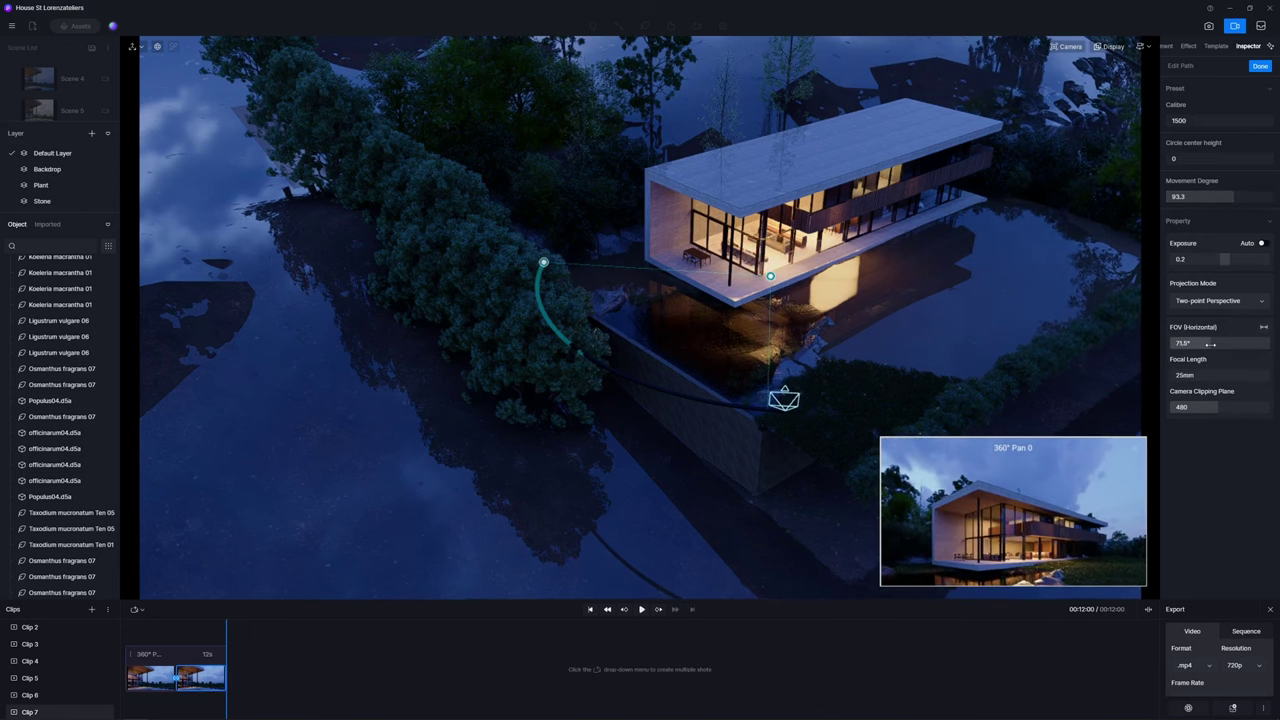
{"action": "left_click", "coordinate": [157, 675]}
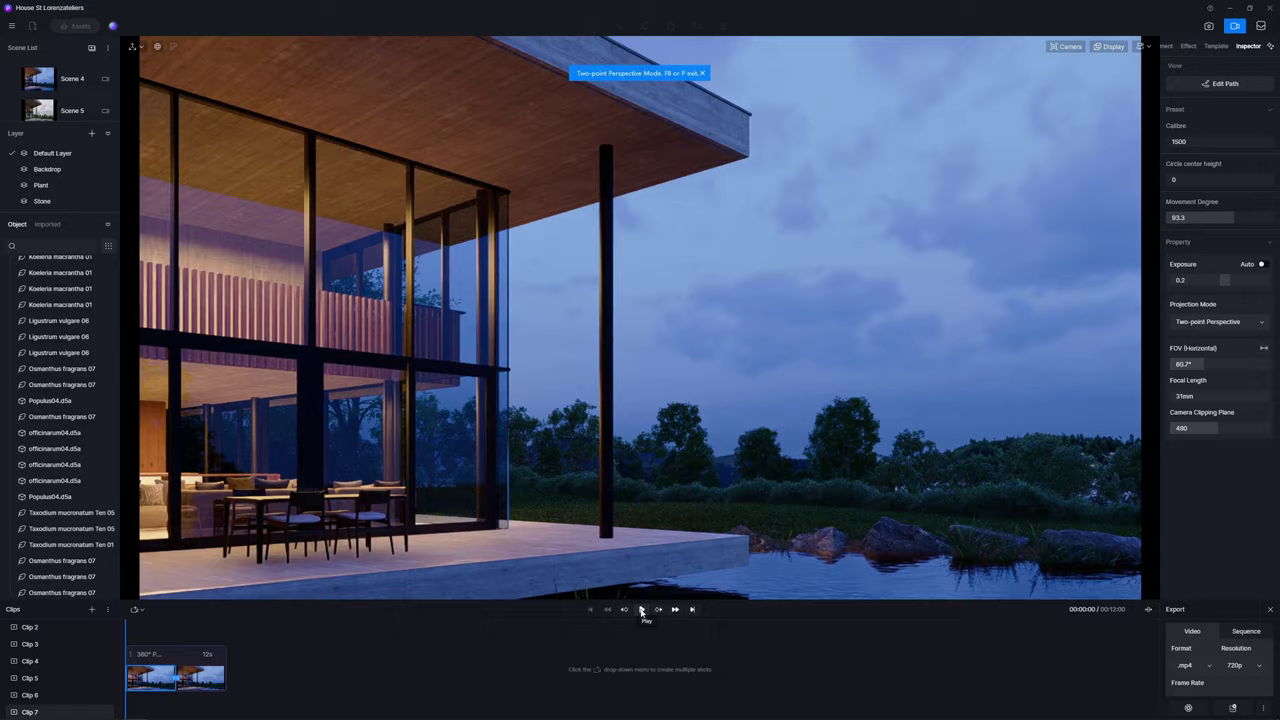